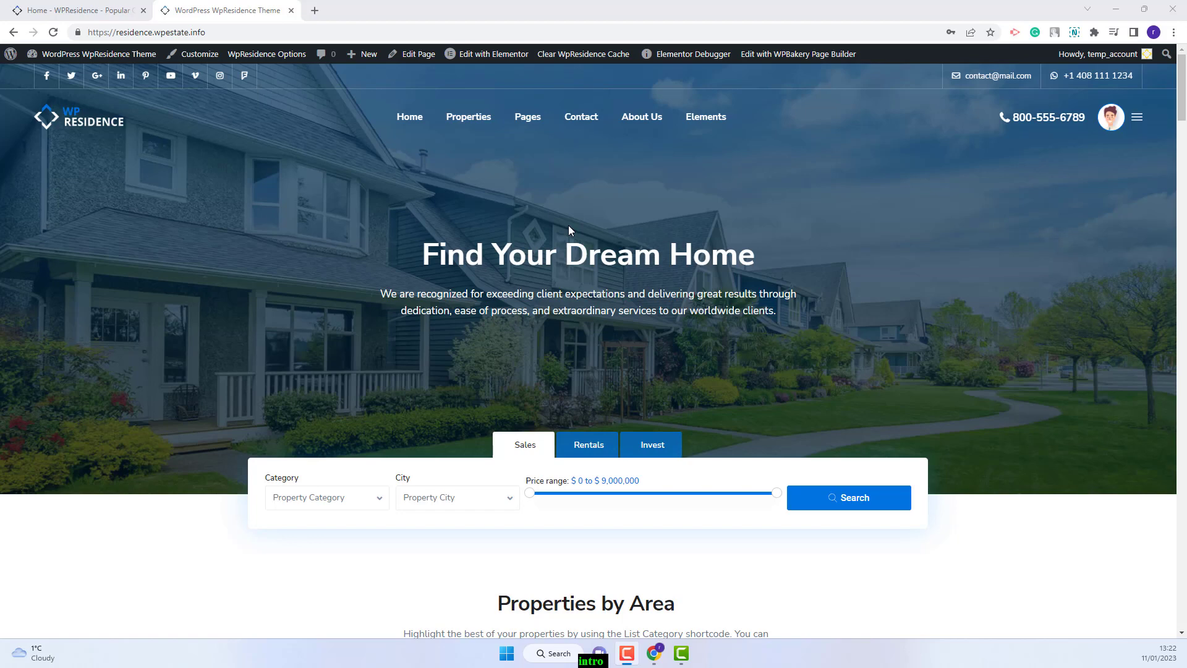
# Open the WpResidence homepage for editing with Elementor in a new browser tab.
pyautogui.scroll(-3, 1006, 358)
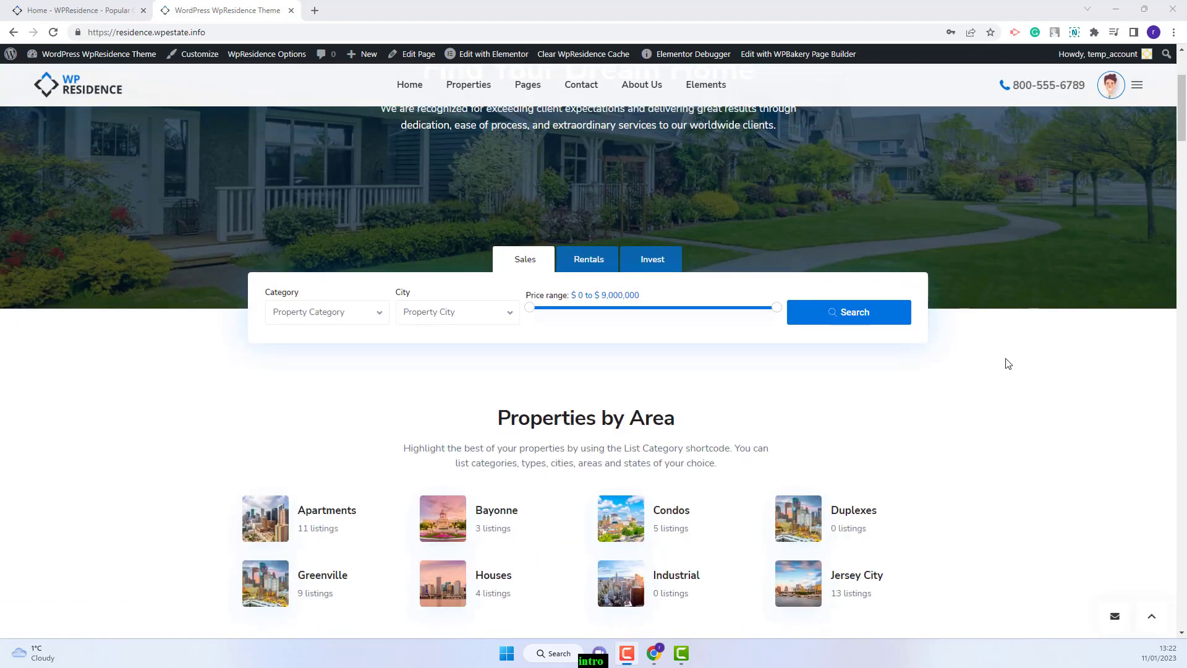
pyautogui.scroll(3, 1005, 358)
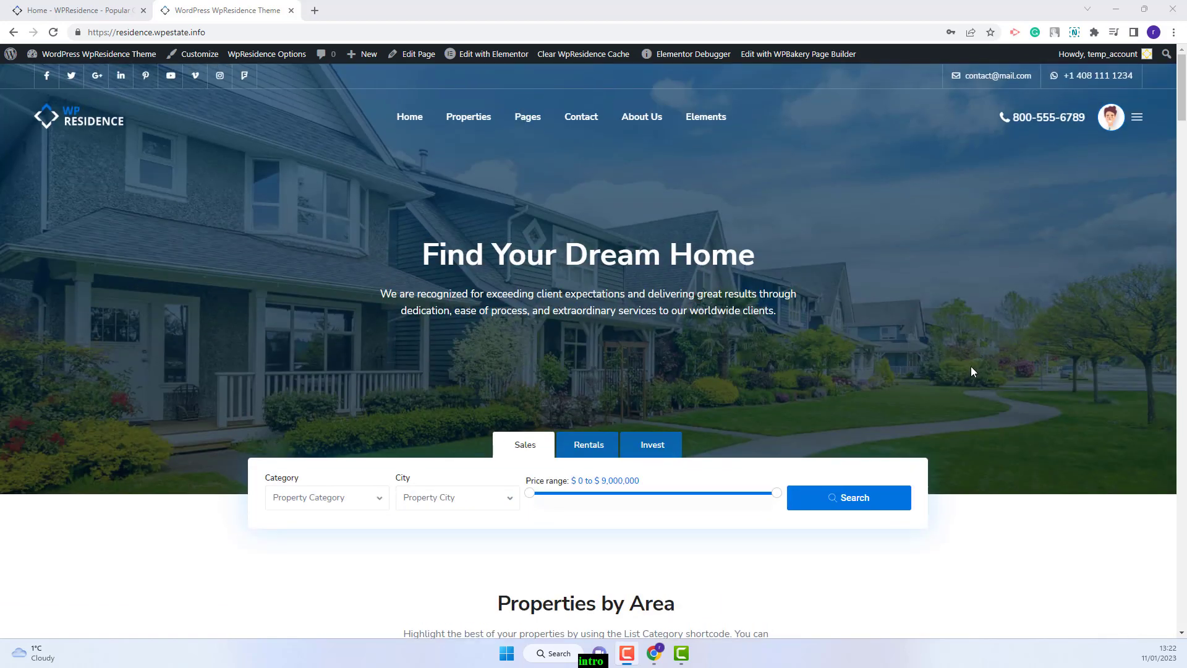
pyautogui.moveTo(475, 59)
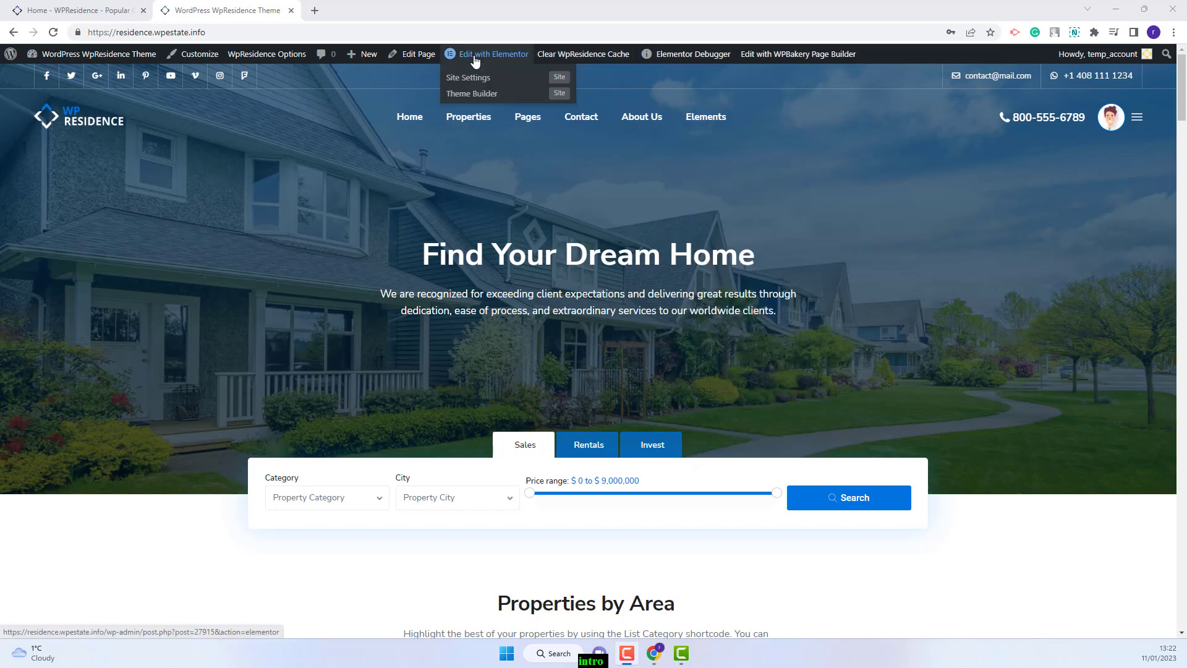
pyautogui.rightClick(475, 59)
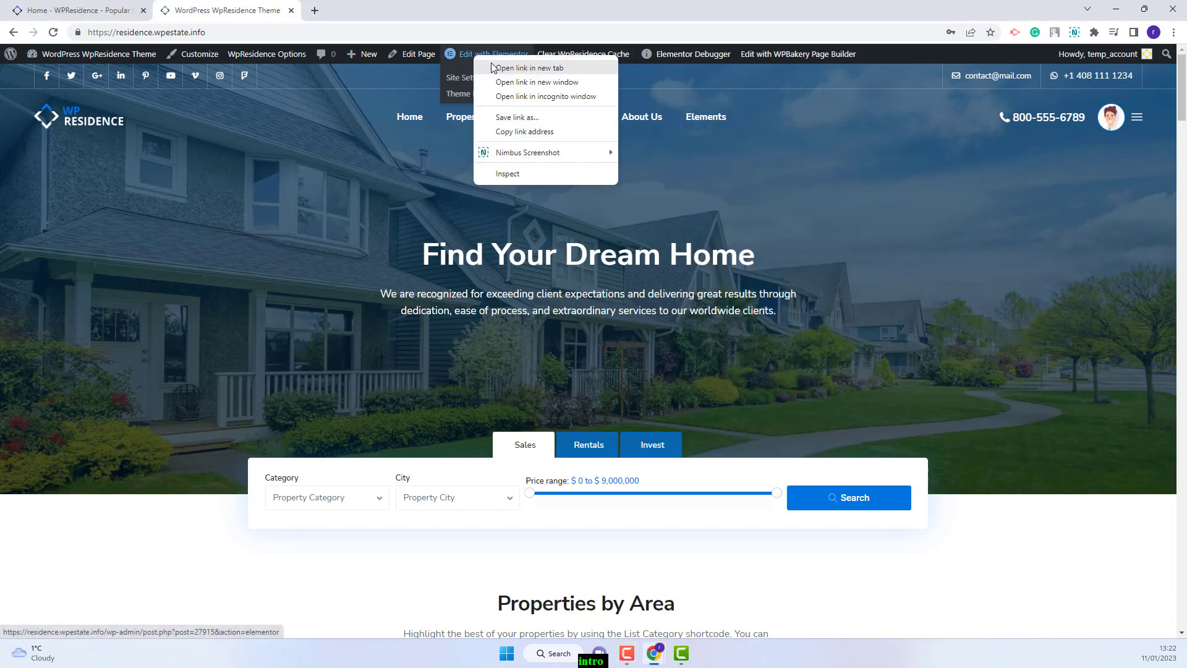
pyautogui.click(496, 67)
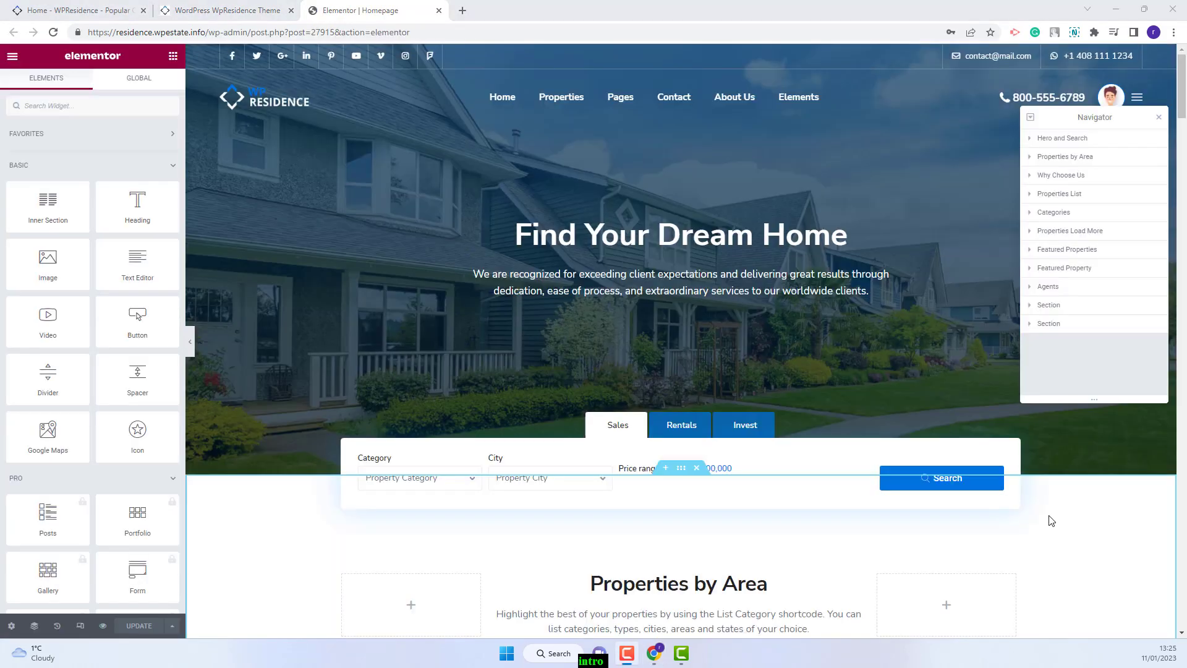
# Find the WpResidence Items List widget and place it in the empty column below the Latest Properties heading.
pyautogui.scroll(-10, 1051, 521)
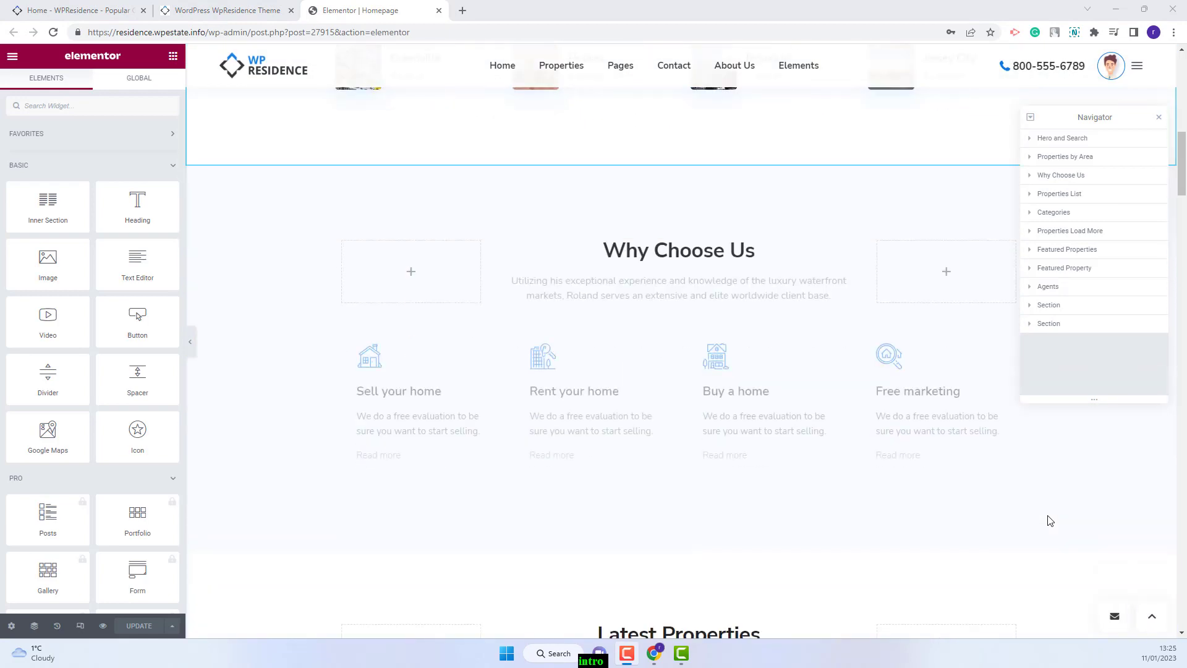
pyautogui.scroll(-6, 1050, 521)
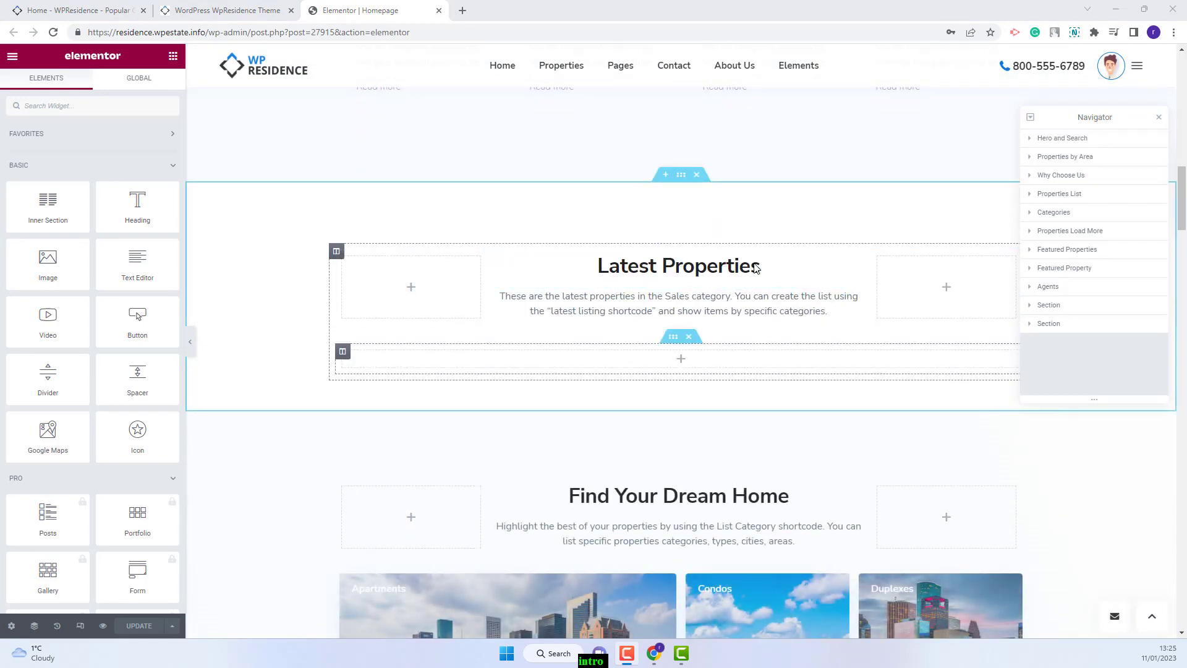
pyautogui.click(113, 108)
pyautogui.write('items')
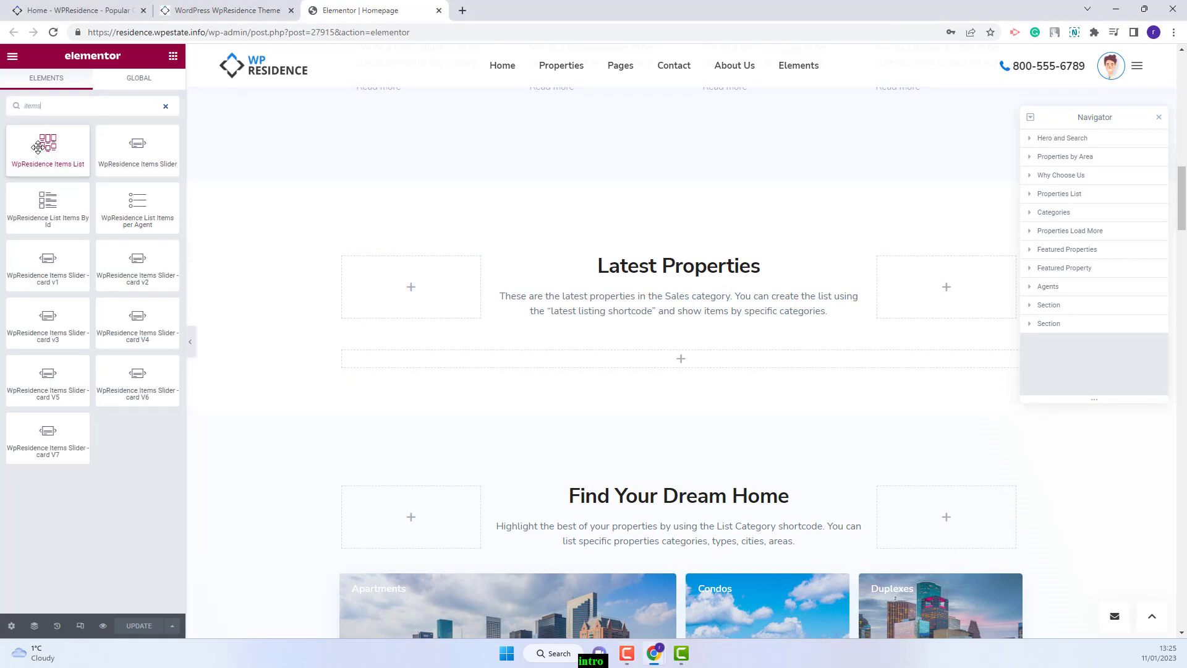
pyautogui.moveTo(38, 147); pyautogui.dragTo(575, 372)
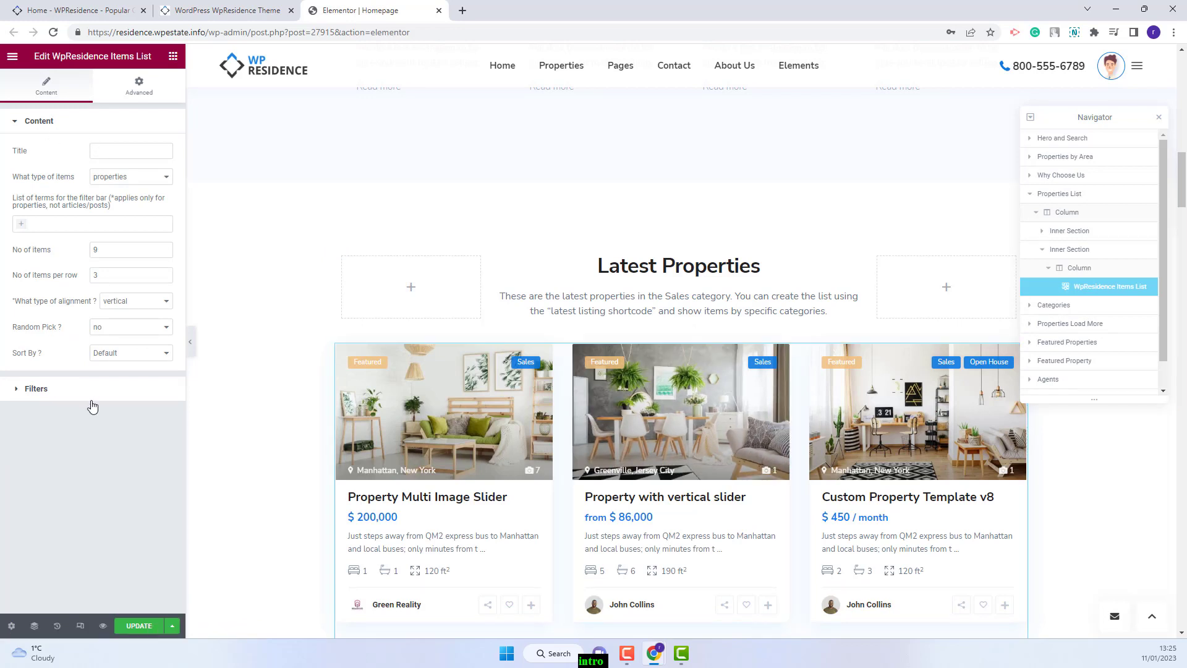
# Try "items" as the title of the items list, then clear the title.
pyautogui.click(98, 149)
pyautogui.write('items')
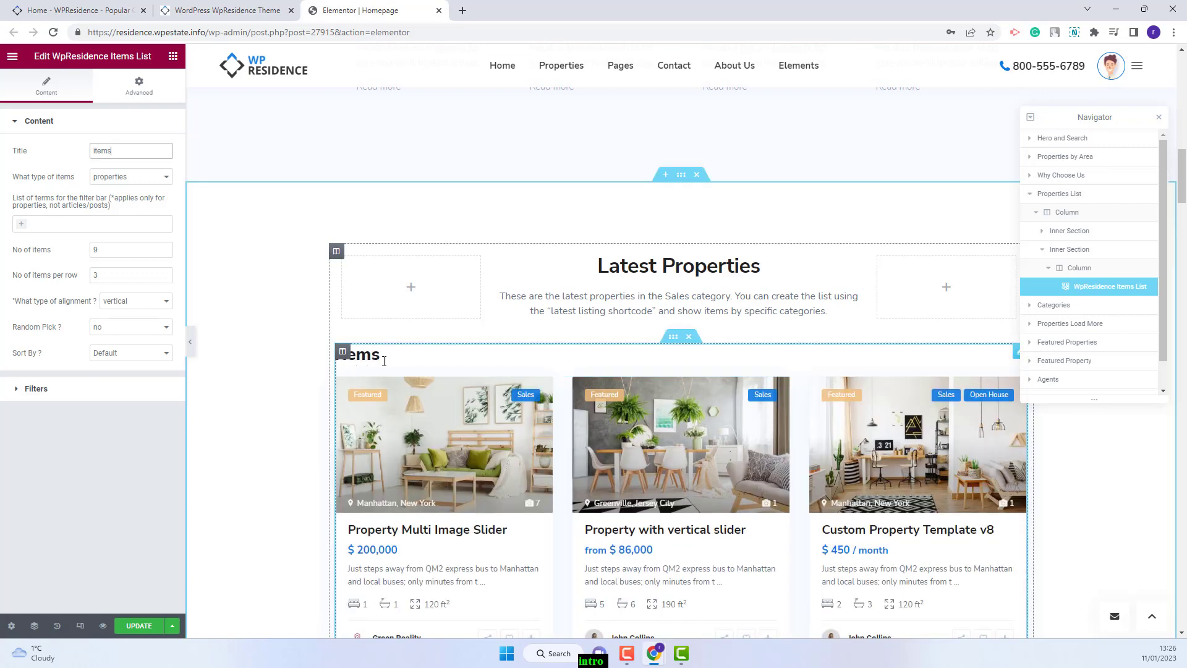
pyautogui.doubleClick(102, 150)
pyautogui.press('BackSpace')
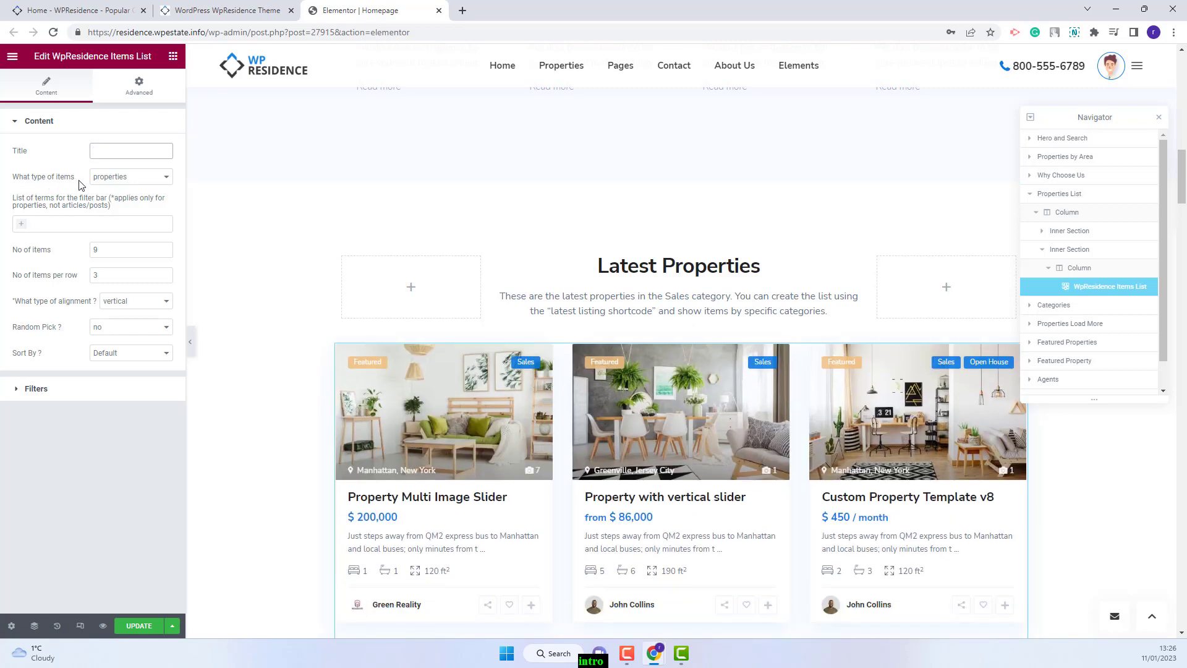
# Keep properties as the item type and add Apartments, Bayonne and Condos as the filter bar terms.
pyautogui.click(144, 180)
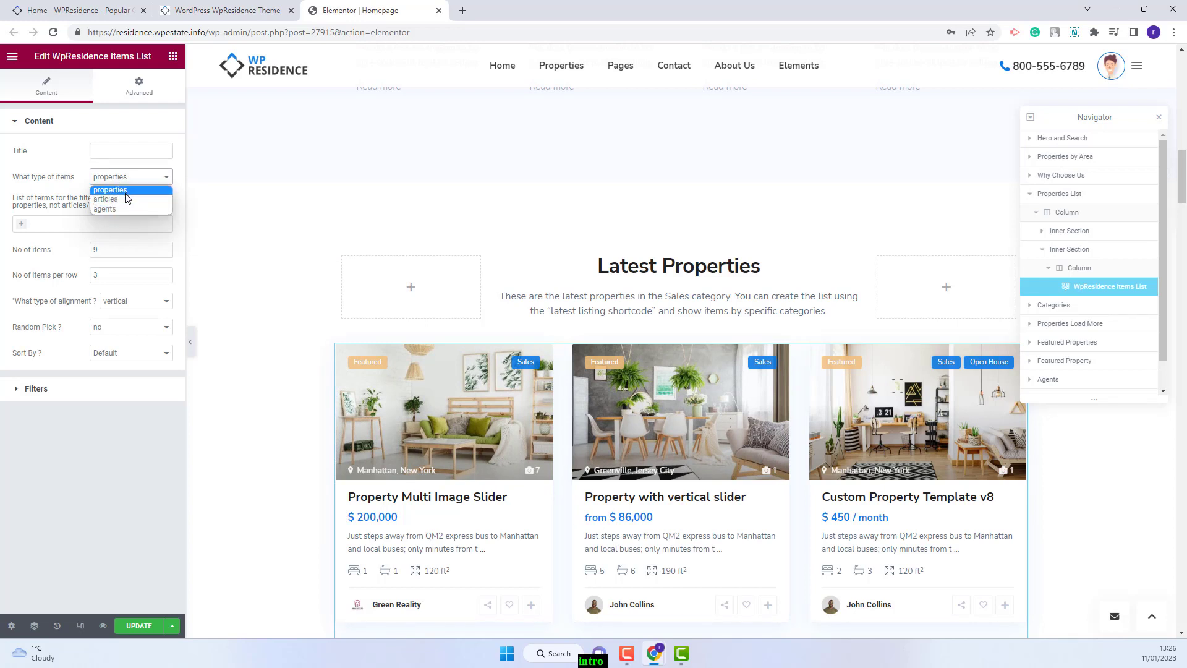
pyautogui.click(125, 194)
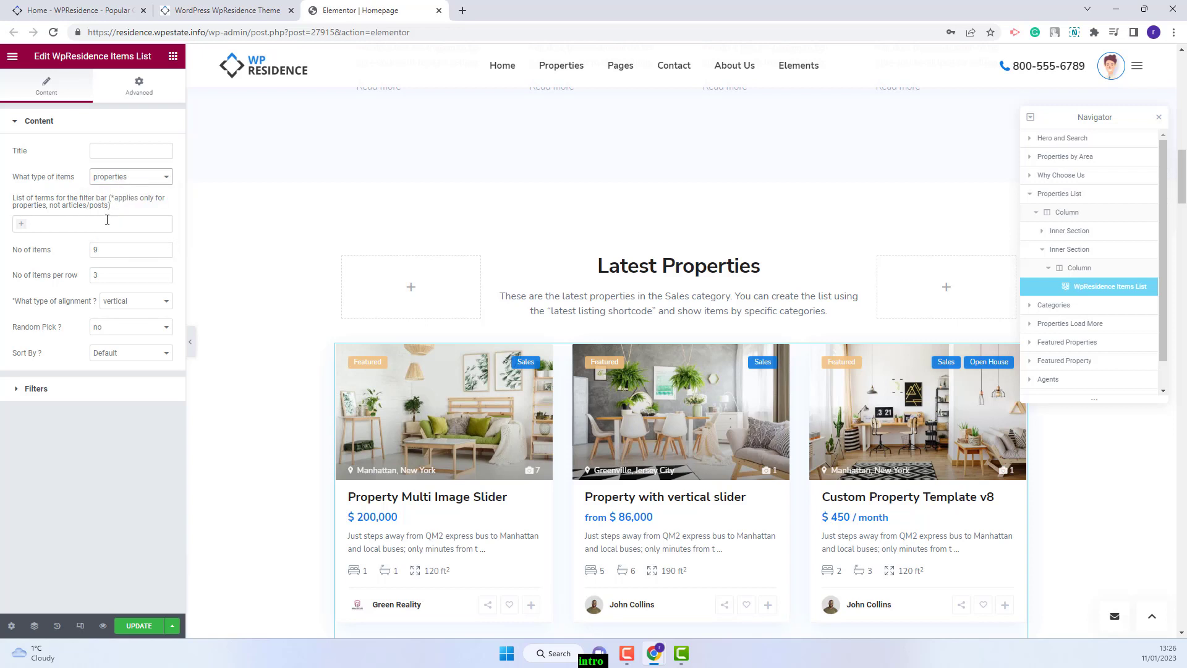
pyautogui.click(29, 226)
pyautogui.click(28, 239)
pyautogui.click(68, 228)
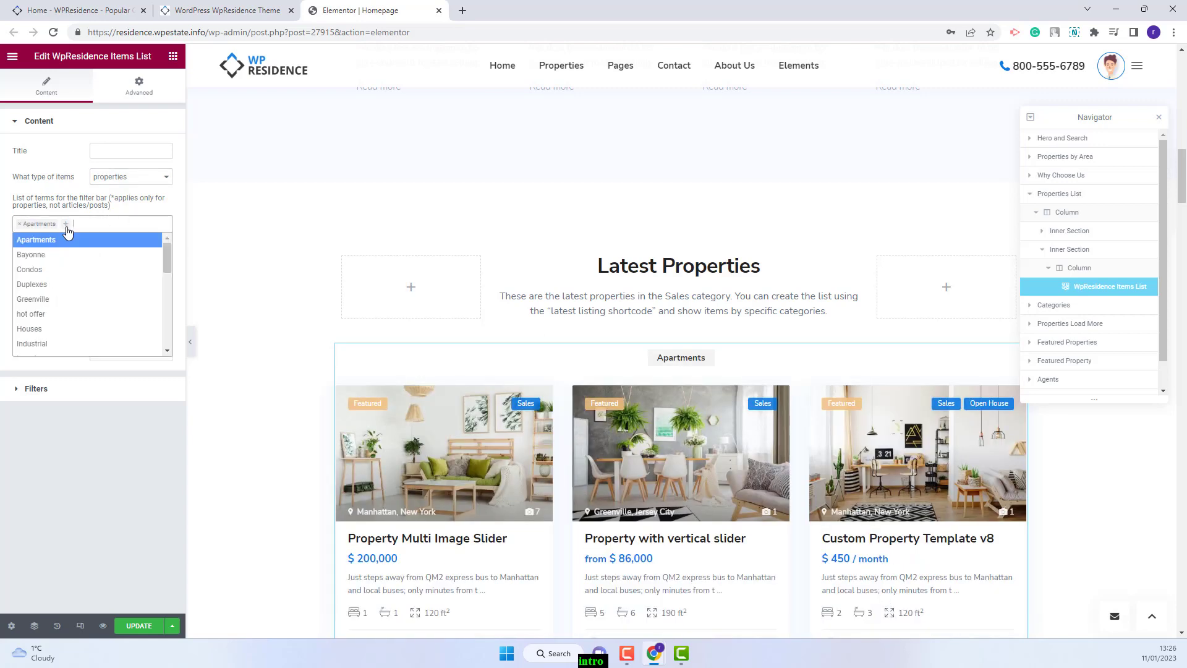
pyautogui.click(49, 256)
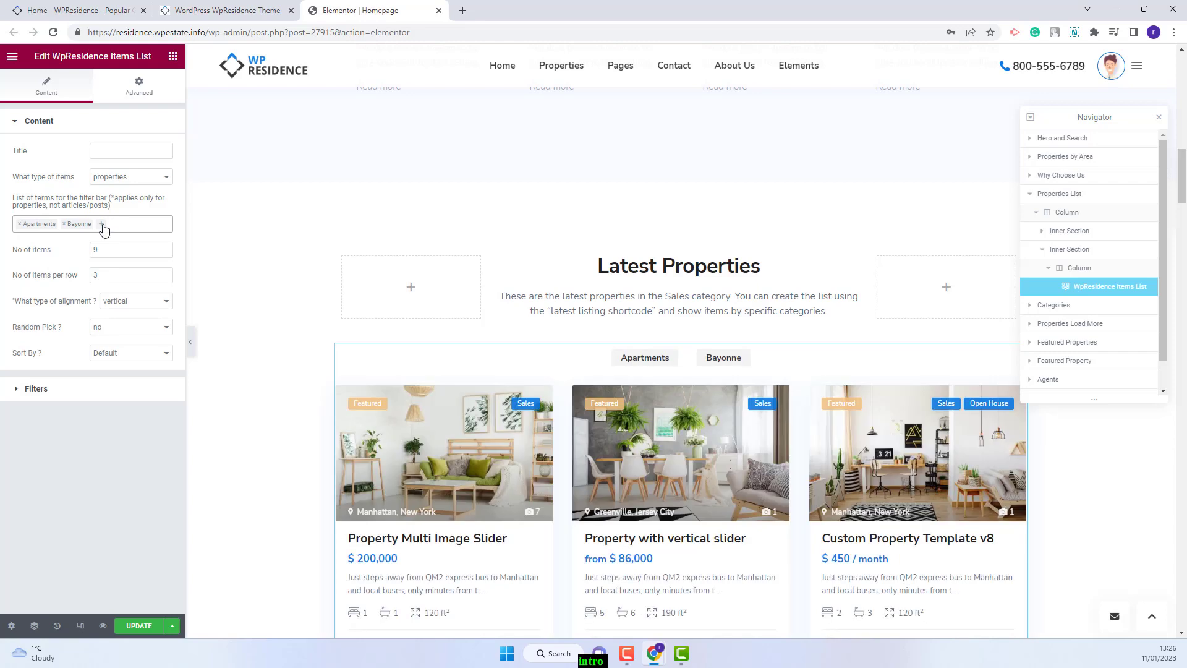
pyautogui.click(106, 224)
pyautogui.click(43, 269)
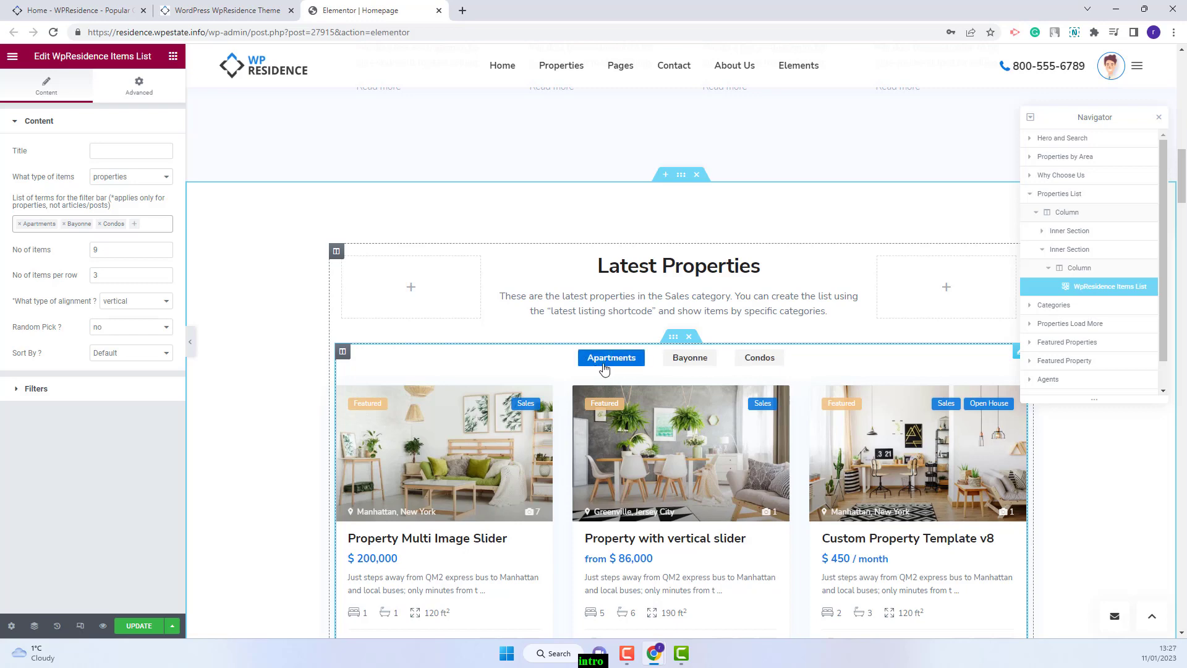
# Set the number of items shown in the Latest Properties list to 6.
pyautogui.scroll(-2, 612, 359)
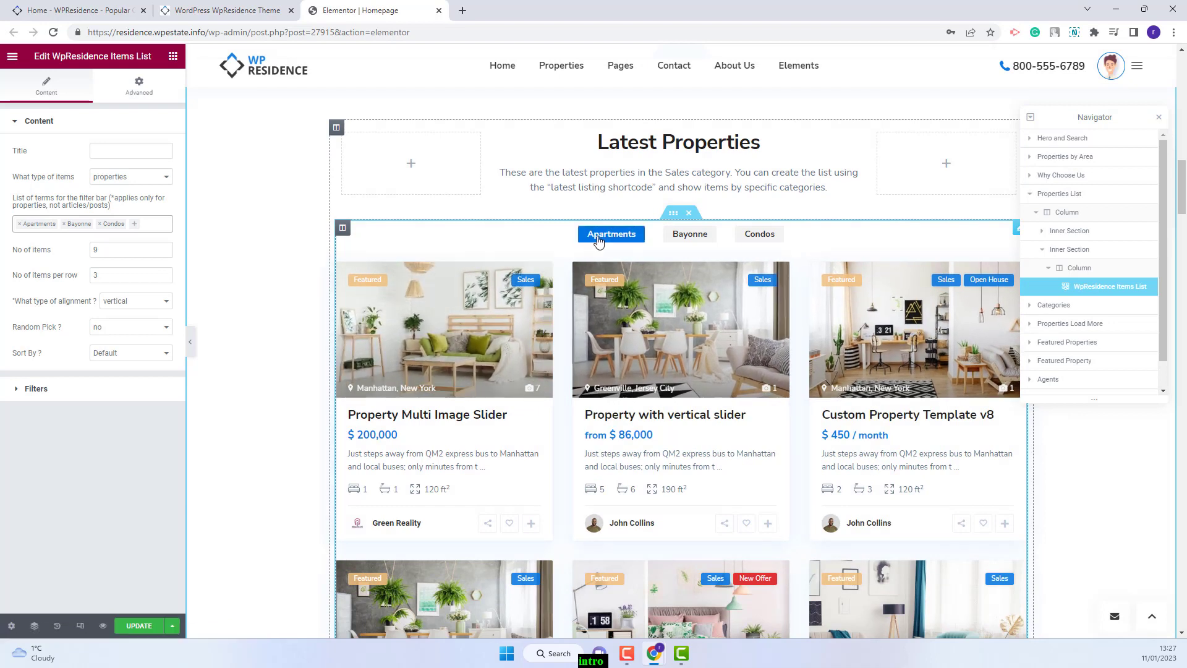
pyautogui.doubleClick(111, 247)
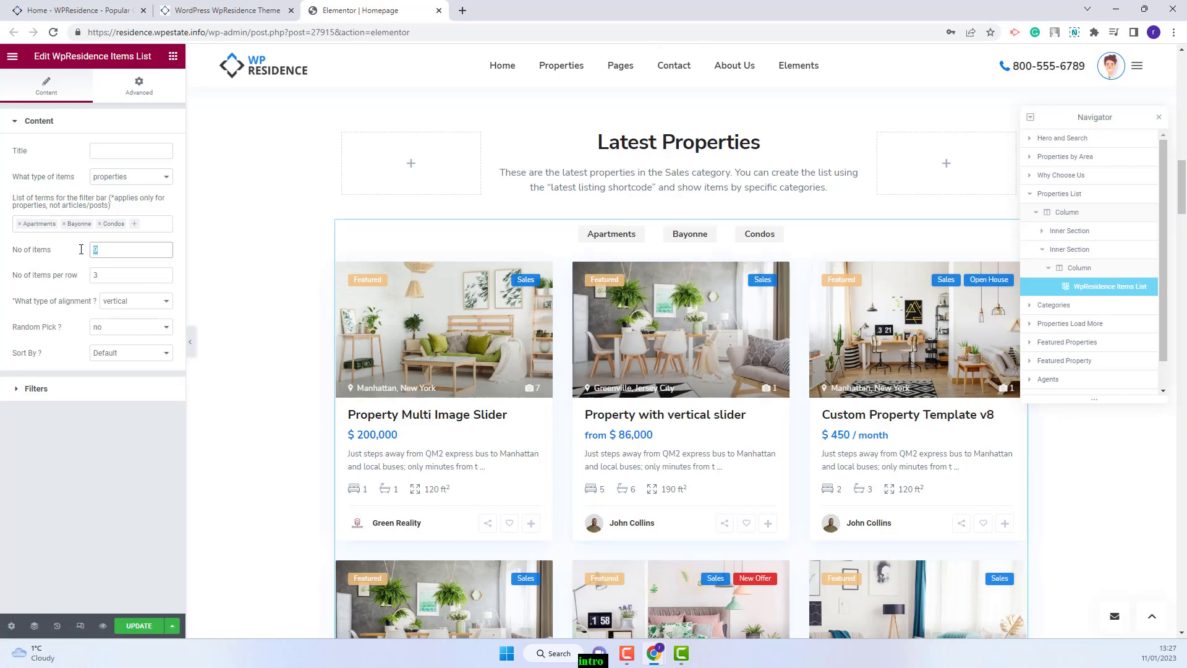
pyautogui.write('6')
pyautogui.scroll(-6, 621, 495)
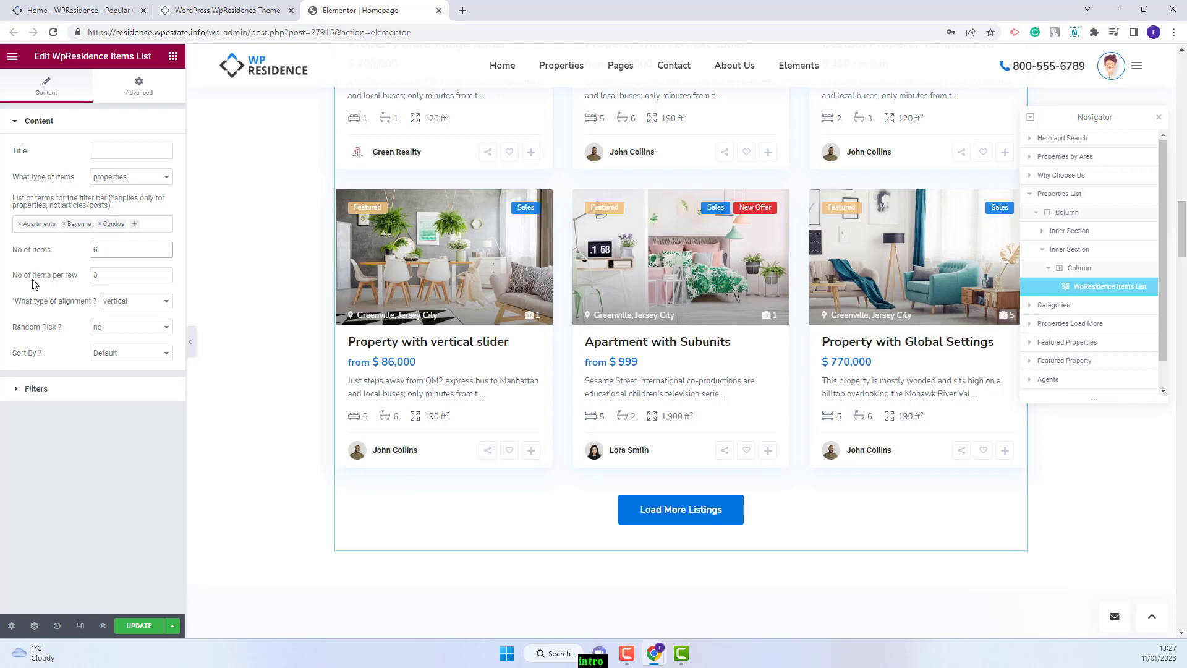
# Try 2 and 4 items per row in the list, then set it back to 3.
pyautogui.click(121, 277)
pyautogui.press('BackSpace')
pyautogui.write('2')
pyautogui.press('BackSpace')
pyautogui.write('4')
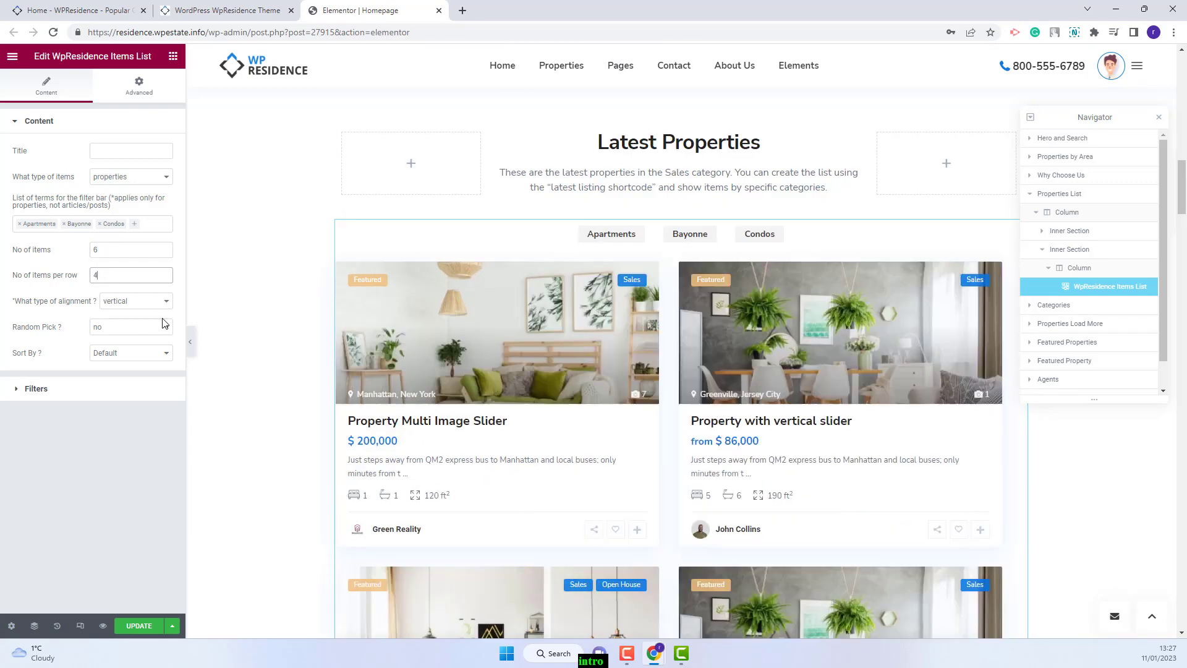
pyautogui.moveTo(135, 276); pyautogui.dragTo(79, 271)
pyautogui.write('3')
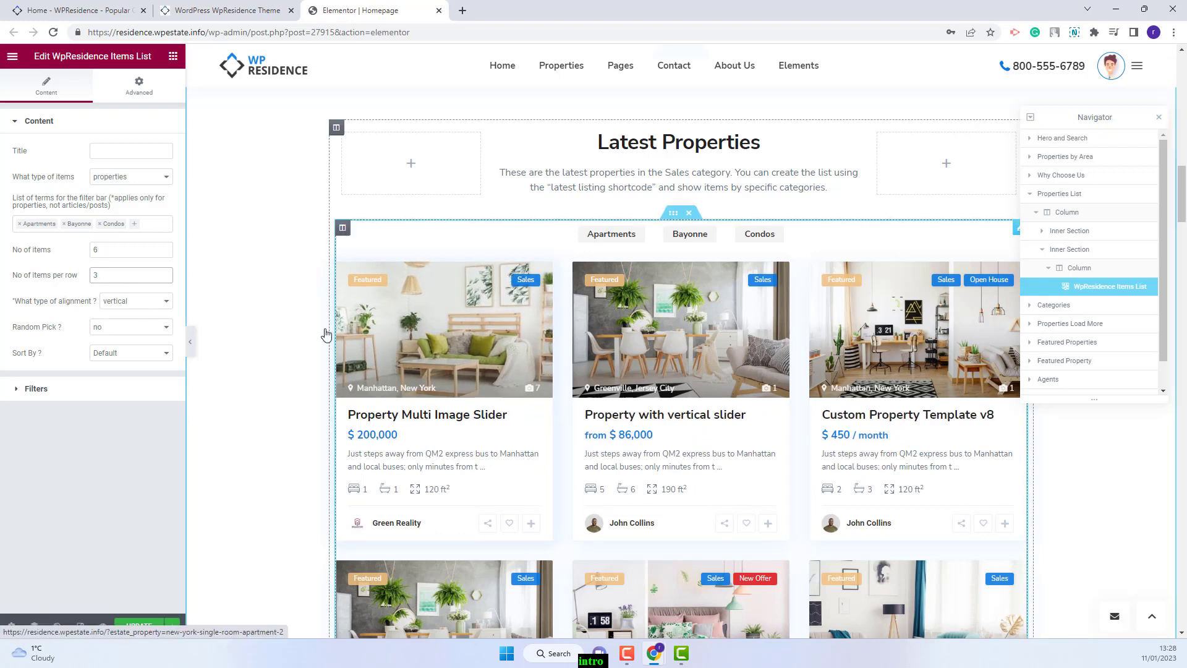
# Set the list's alignment type to horizontal and Random Pick to yes.
pyautogui.click(126, 301)
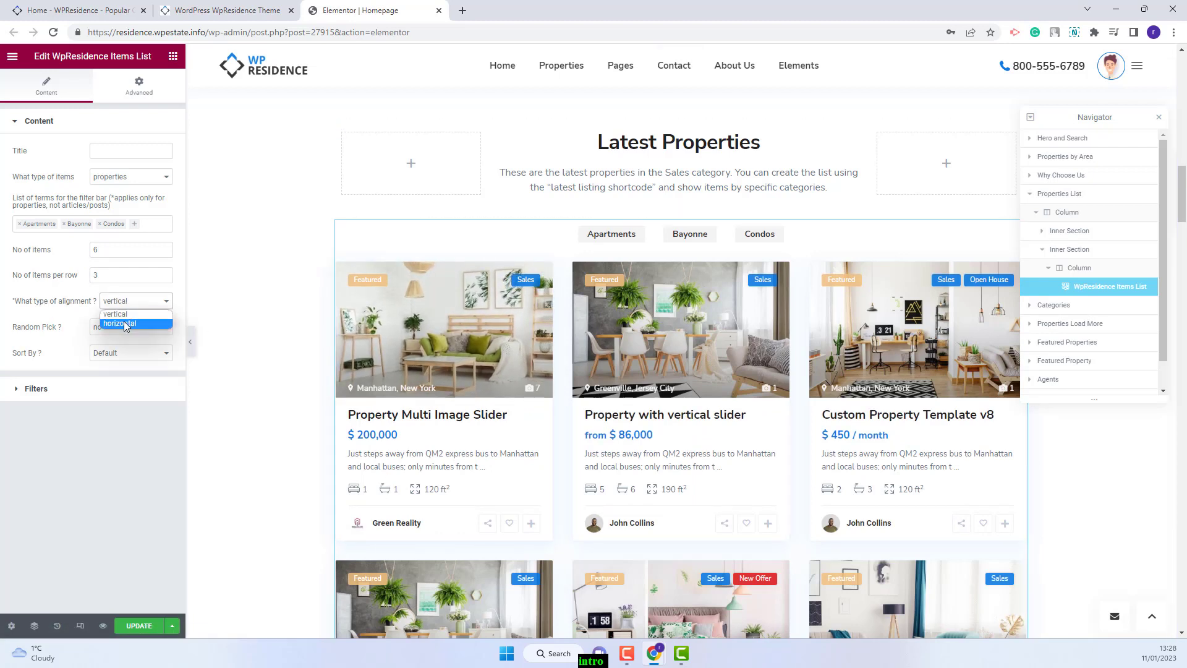
pyautogui.click(125, 324)
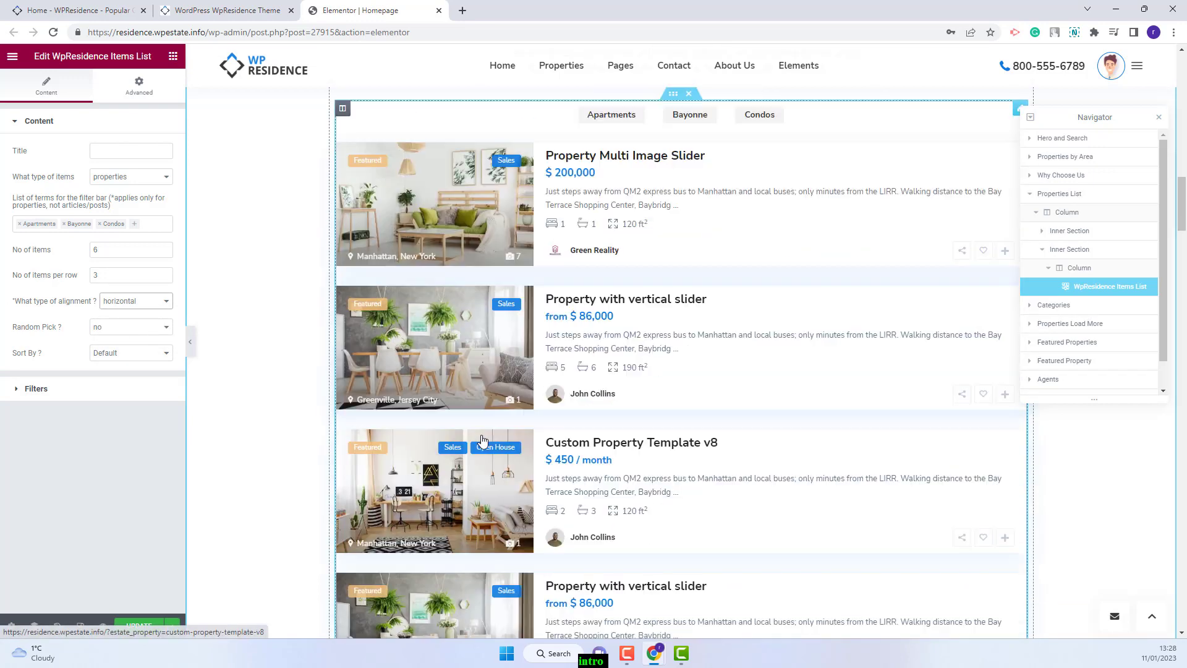
pyautogui.click(133, 327)
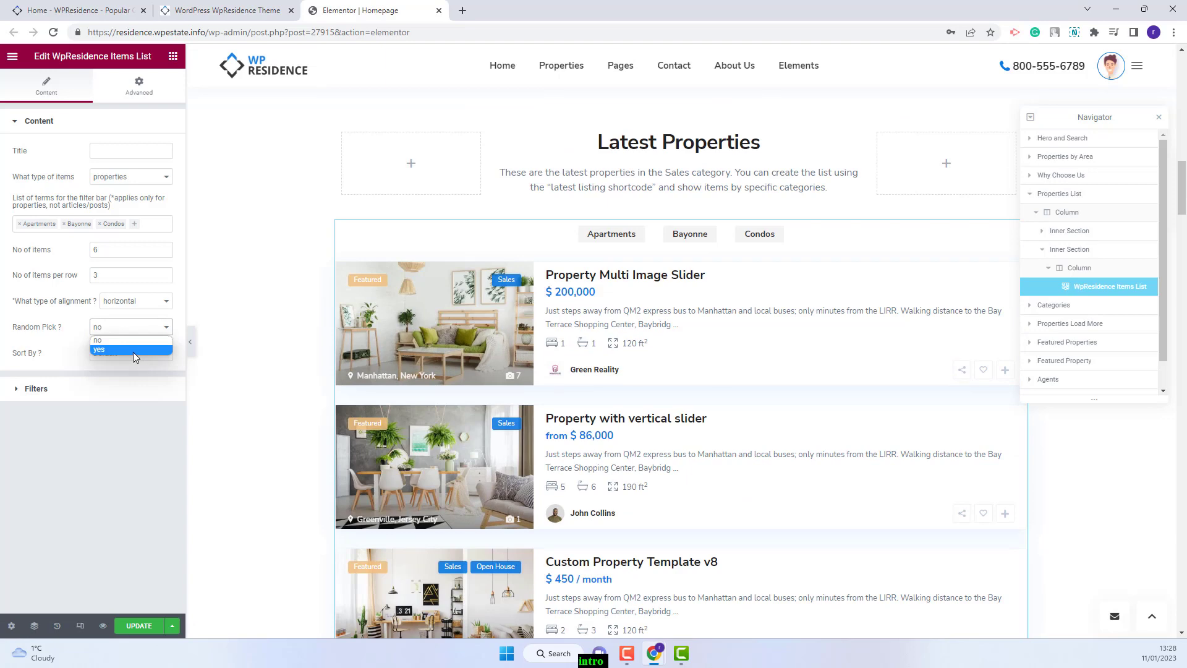
pyautogui.click(132, 350)
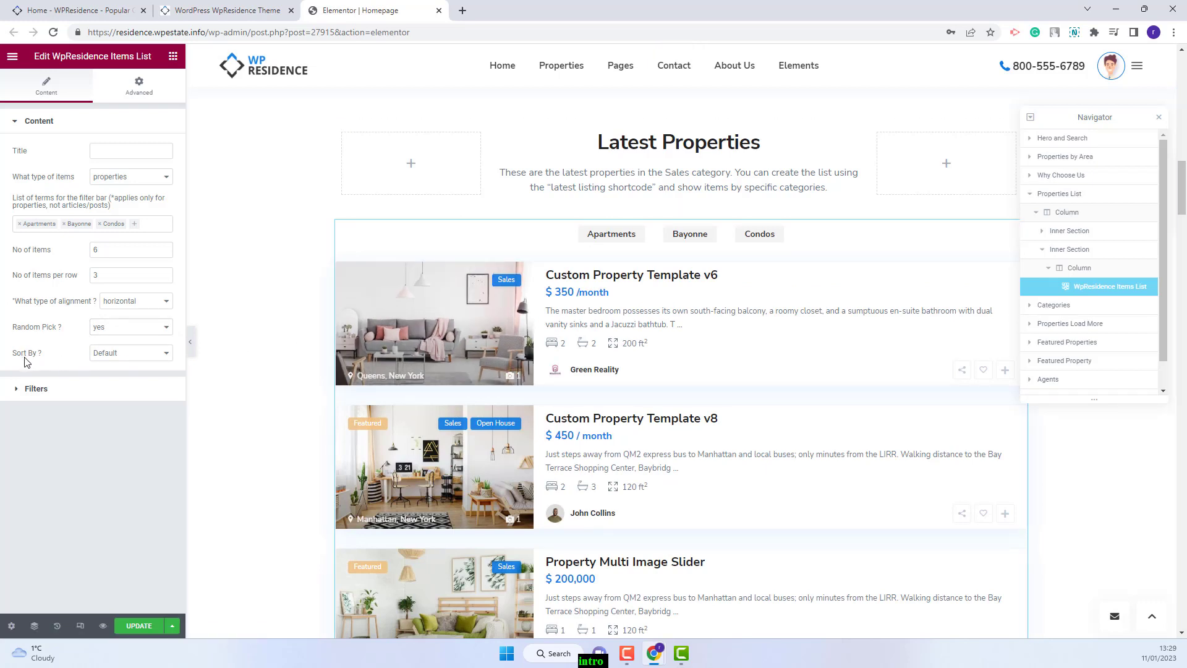
# Check the available Sort By options for the properties list, keeping Default.
pyautogui.click(127, 353)
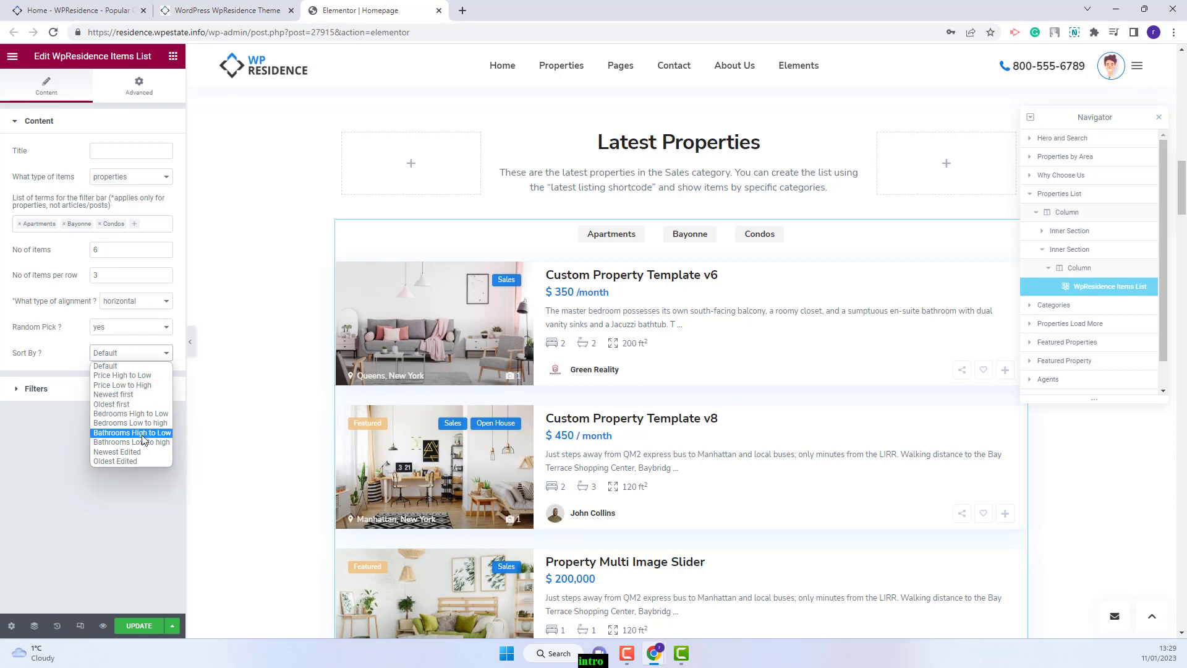
pyautogui.click(109, 404)
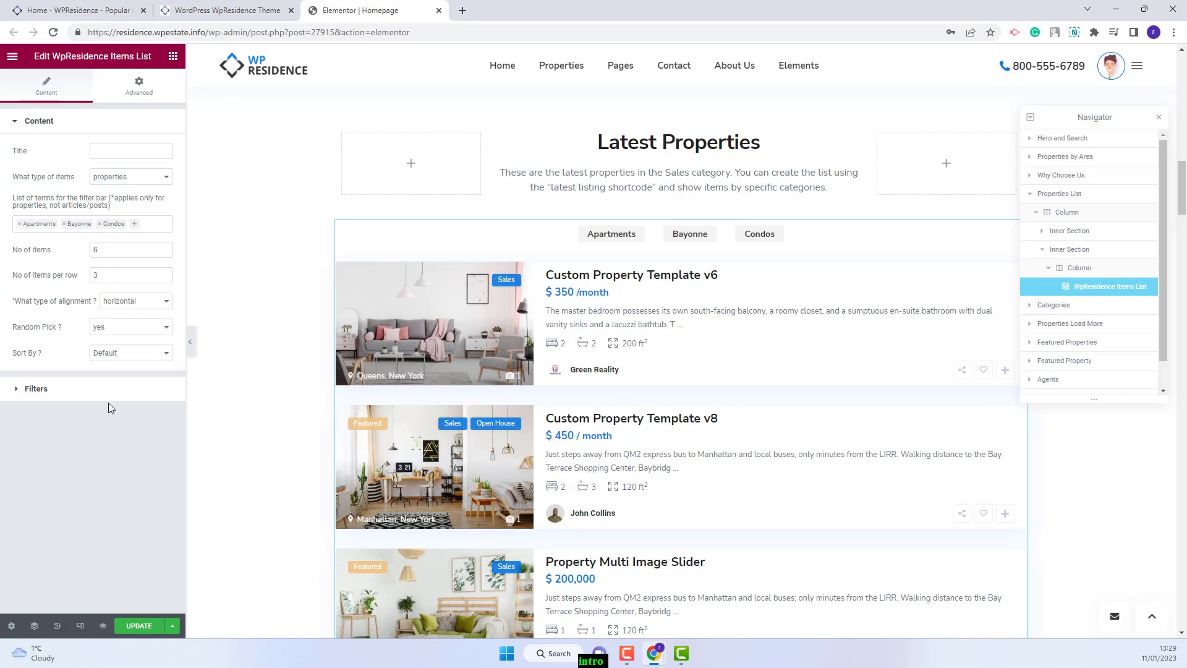
# Review the list's filter options for categories, action categories, city, areas, counties/states, property status and featured listings only.
pyautogui.click(37, 390)
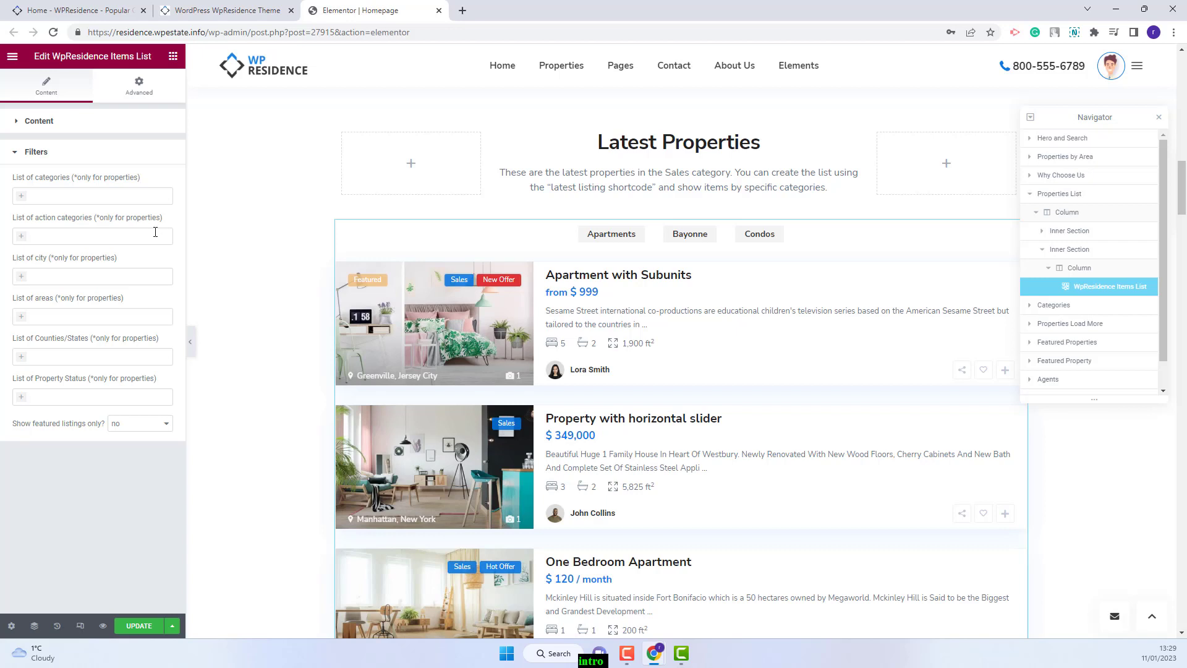
pyautogui.click(28, 196)
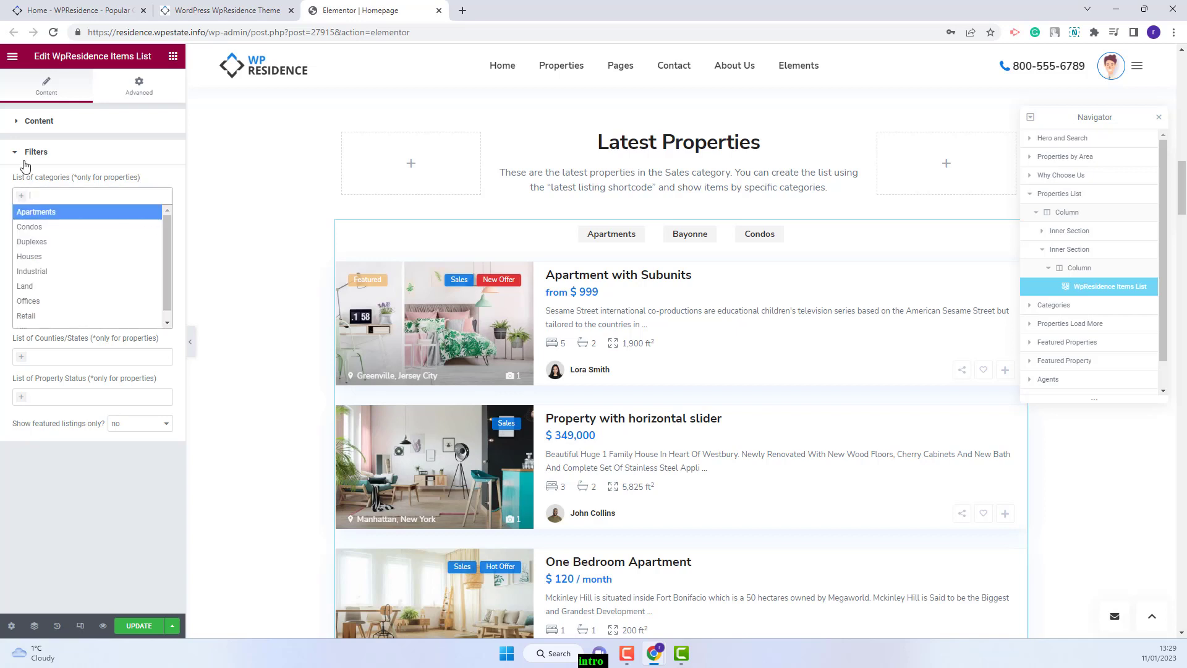
pyautogui.click(21, 202)
pyautogui.click(23, 237)
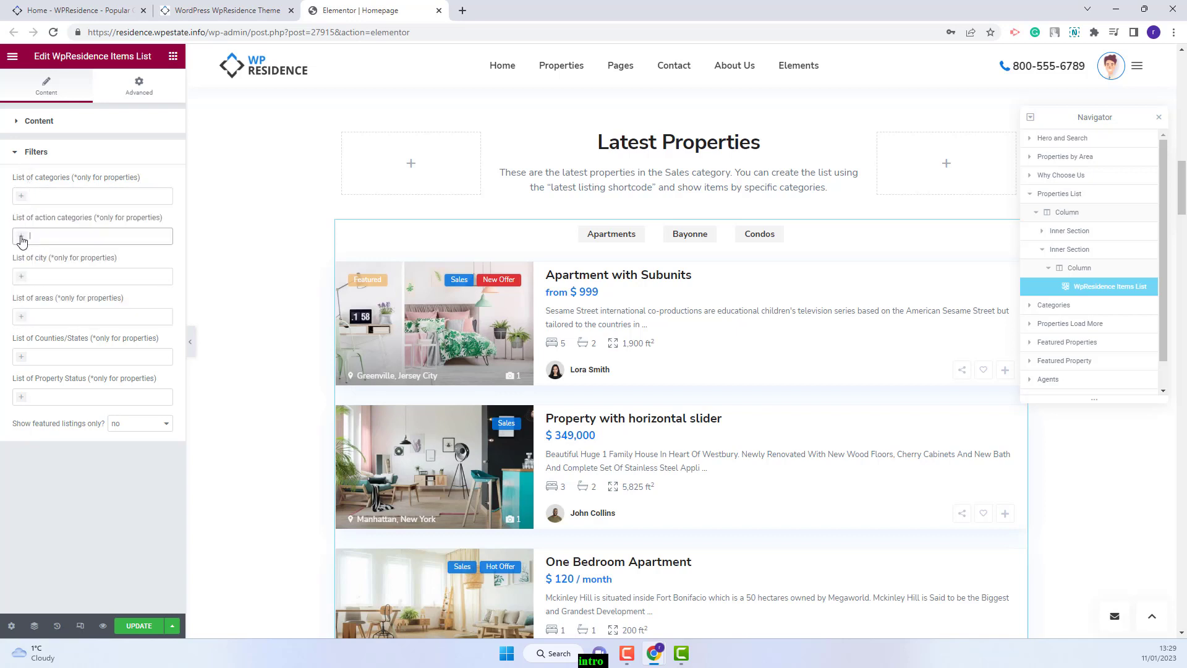
pyautogui.click(23, 239)
pyautogui.click(22, 276)
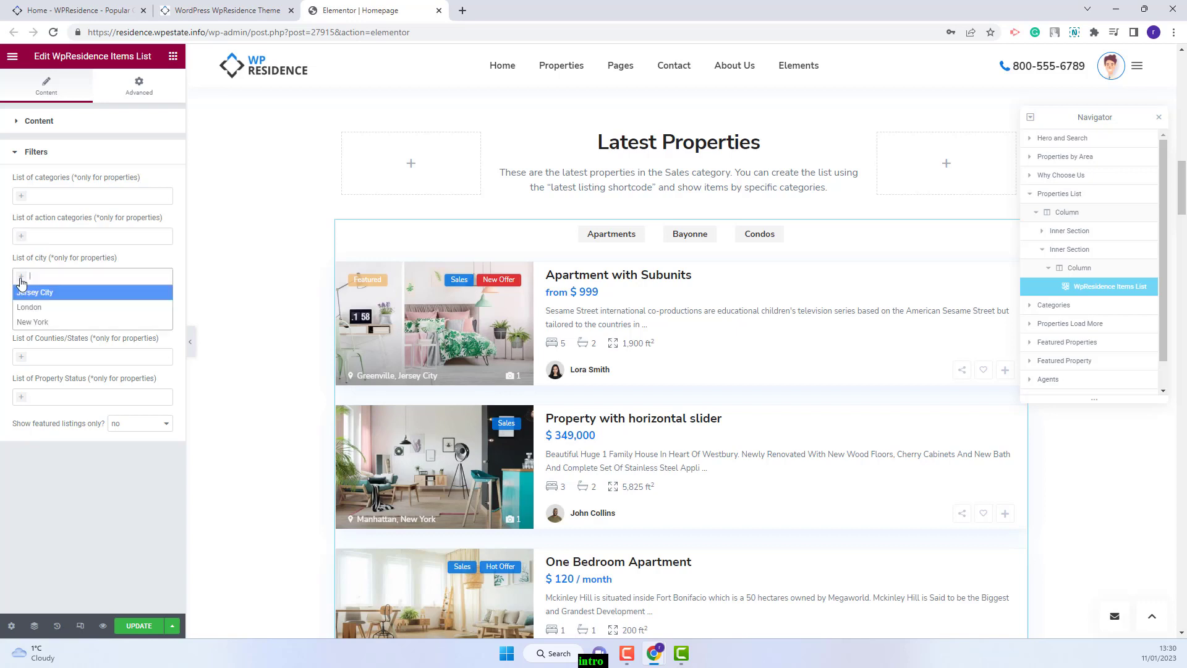
pyautogui.click(22, 276)
pyautogui.click(22, 318)
pyautogui.click(22, 360)
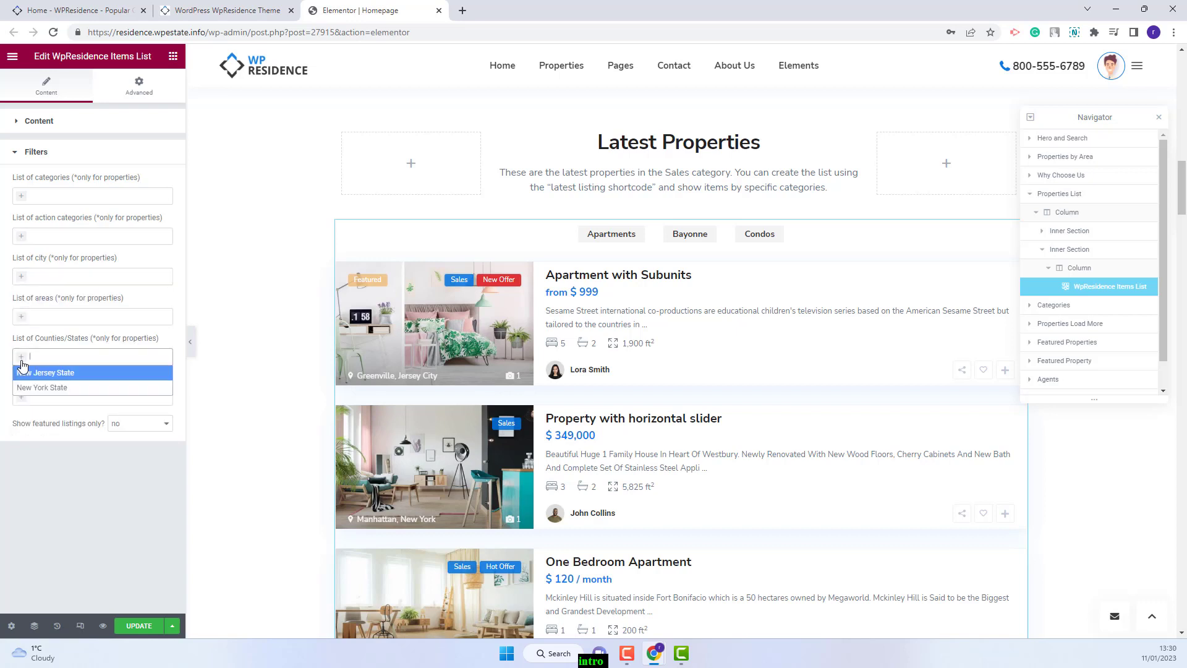
pyautogui.click(22, 397)
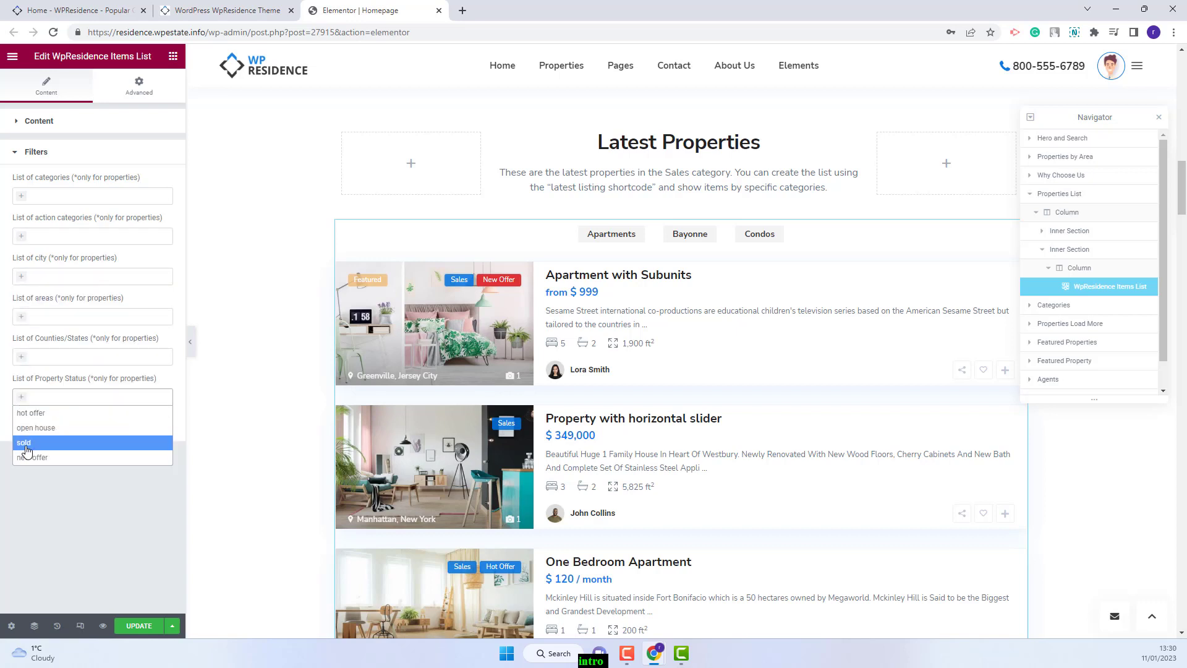
pyautogui.click(39, 499)
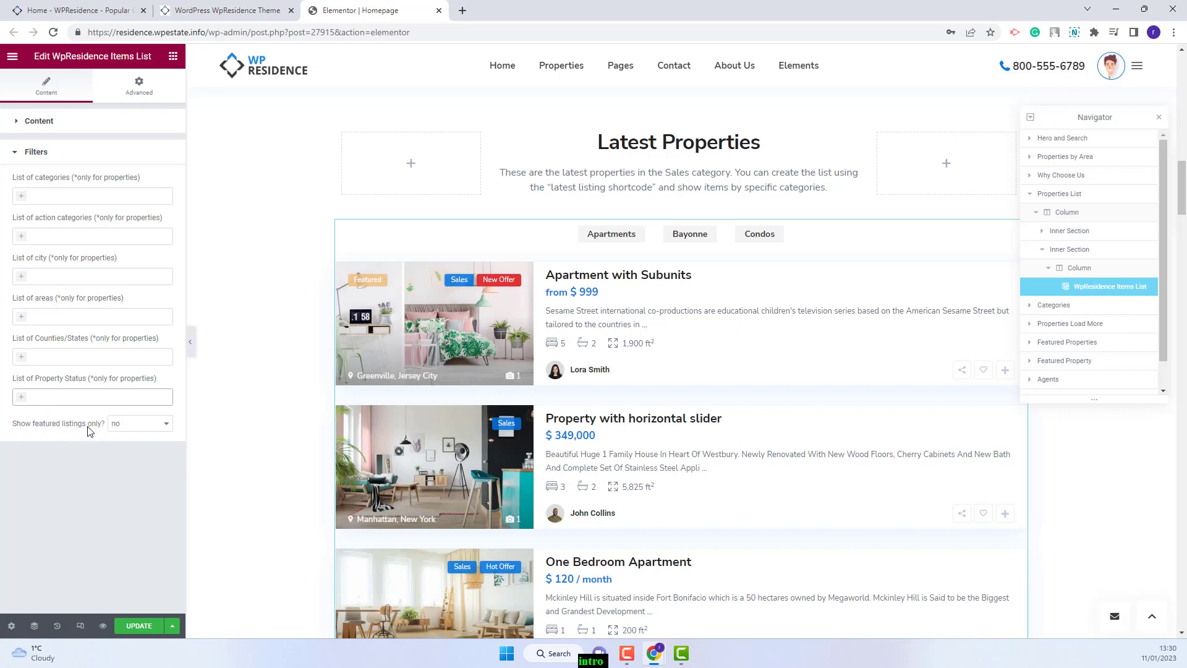
pyautogui.click(152, 428)
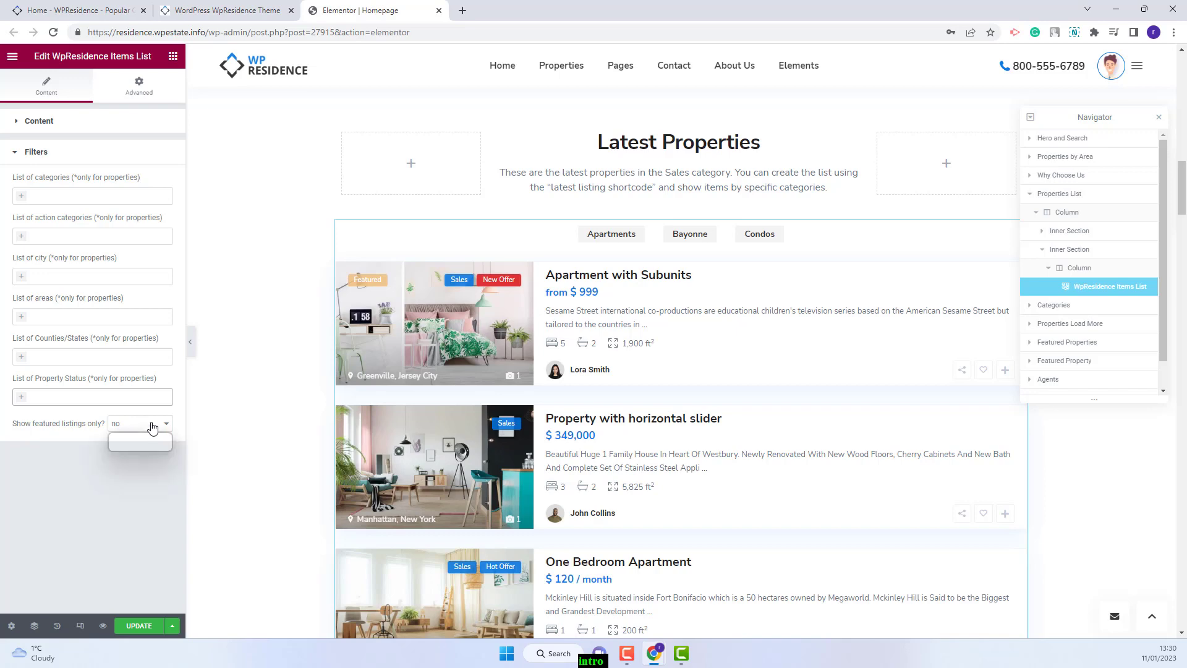
pyautogui.click(128, 445)
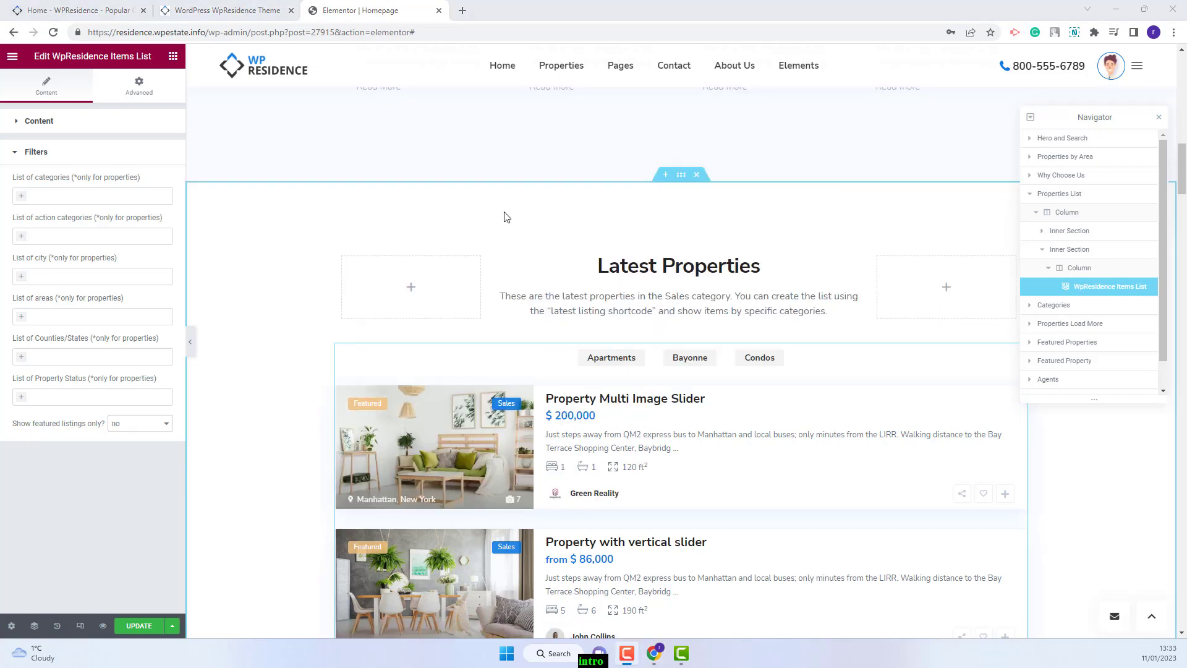
# Examine the horizontal Latest Properties list on the published homepage.
pyautogui.scroll(-2, 506, 216)
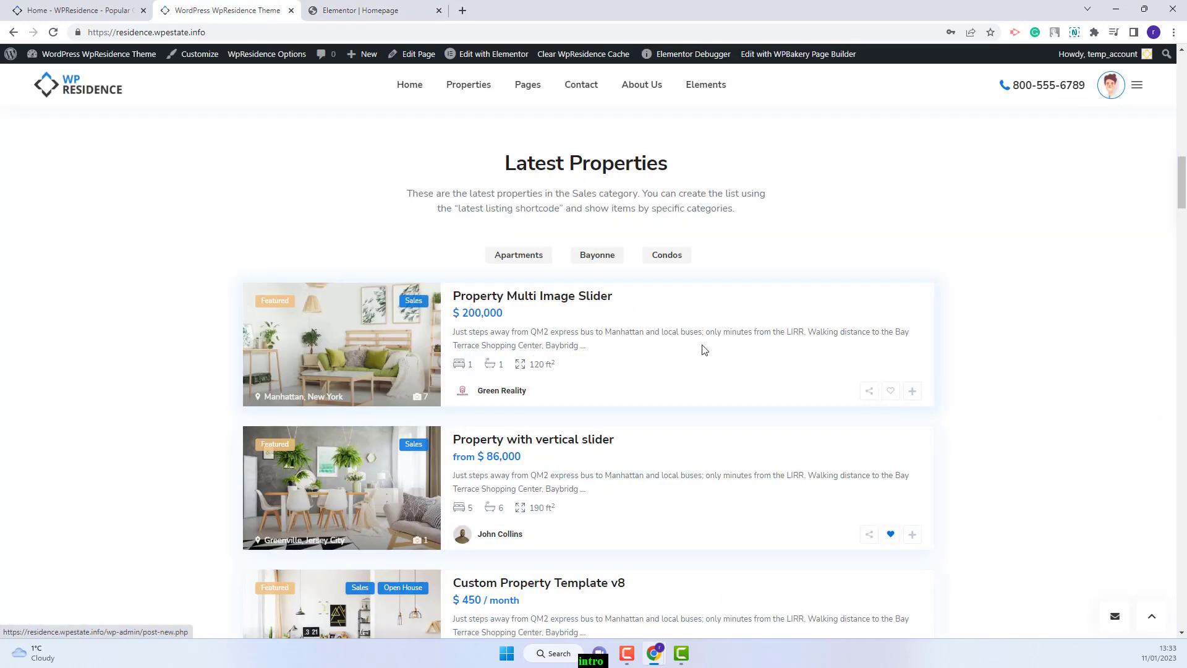
pyautogui.scroll(-3, 702, 350)
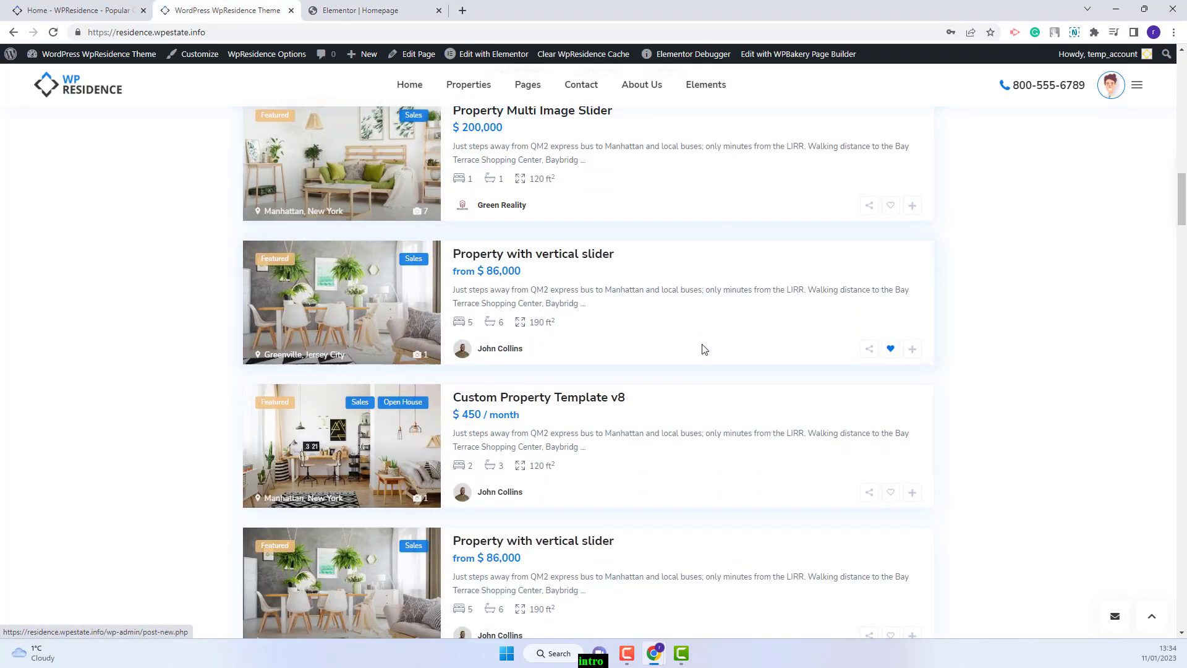
pyautogui.scroll(-6, 702, 349)
pyautogui.scroll(-5, 702, 346)
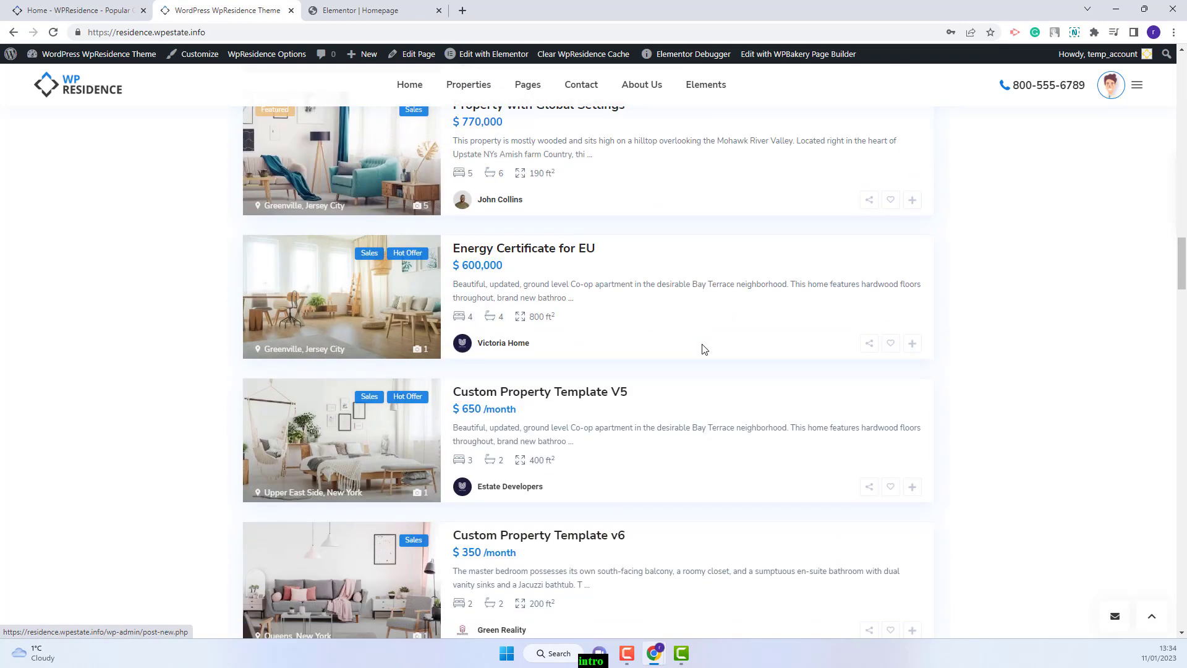
pyautogui.scroll(9, 702, 344)
# In the homepage's Elementor editor, set the item type to articles and remove the Apartments, Bayonne and Condos filter bar terms.
pyautogui.click(352, 8)
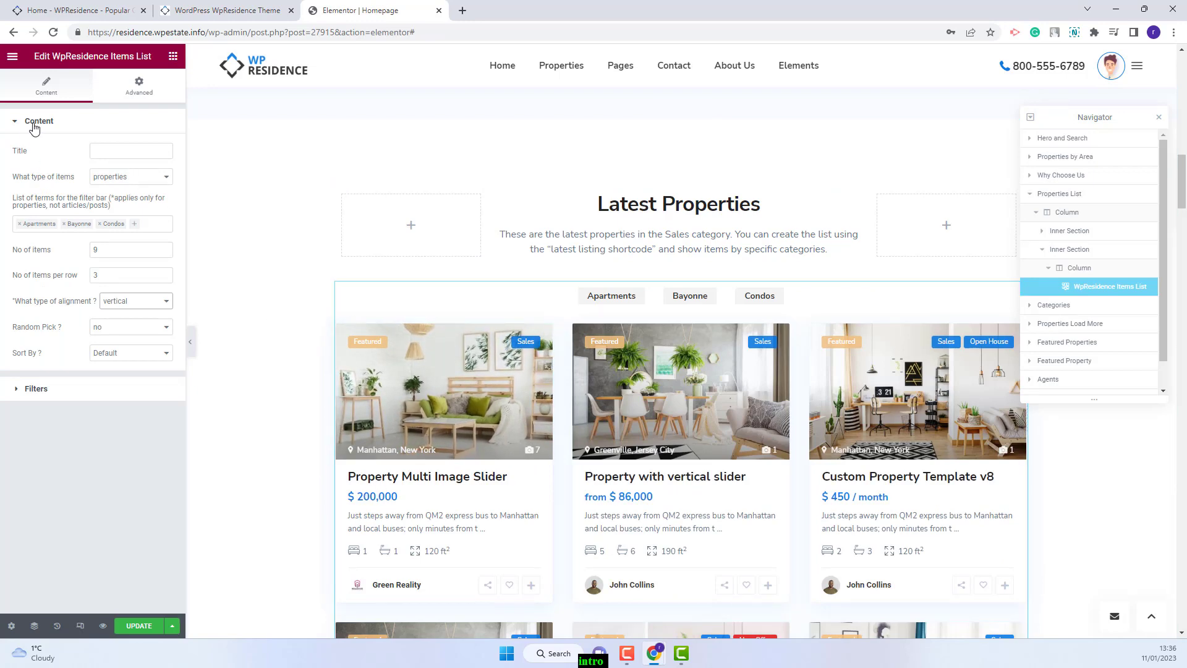
pyautogui.click(150, 181)
pyautogui.click(141, 206)
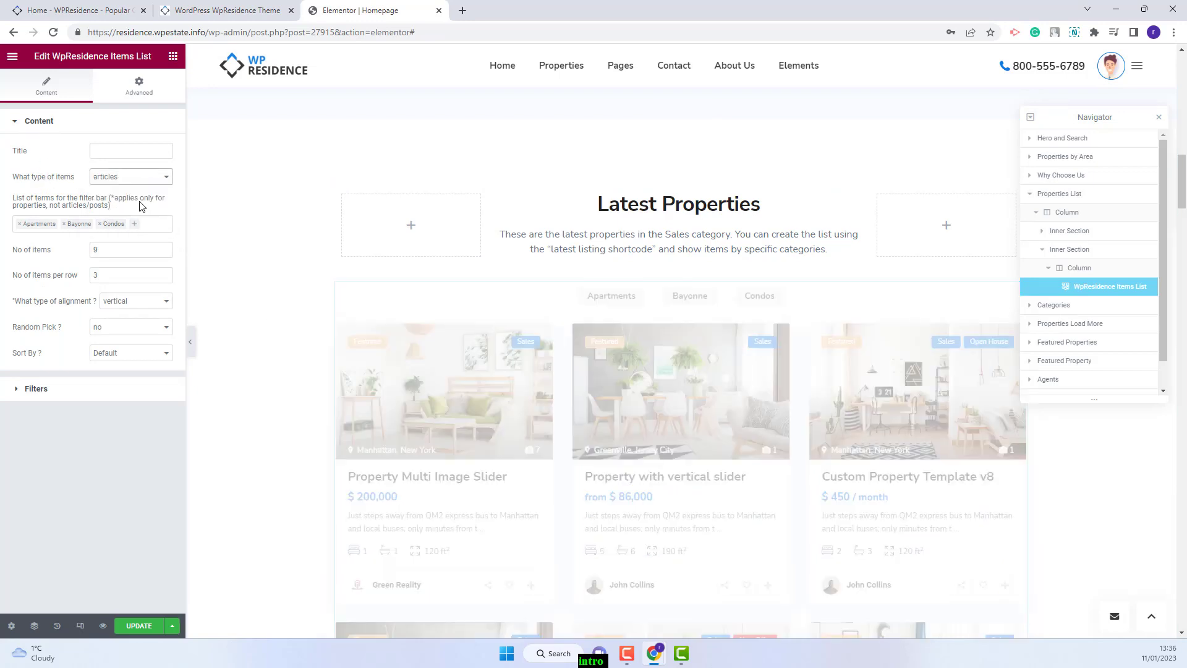
pyautogui.click(19, 223)
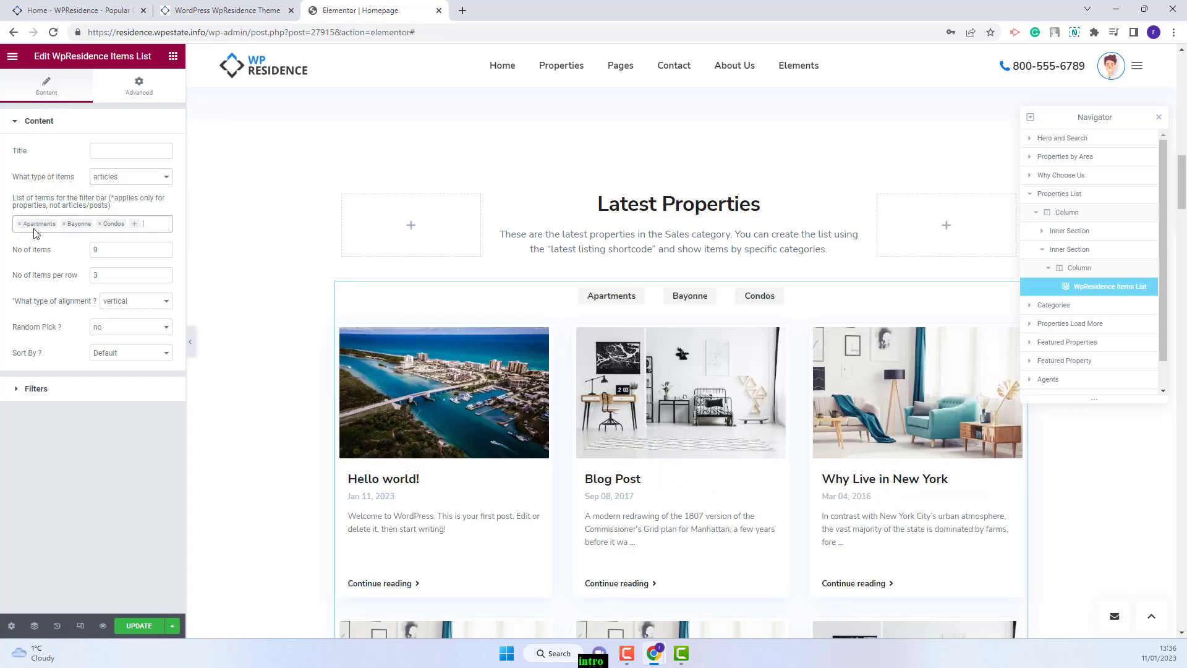
pyautogui.click(19, 224)
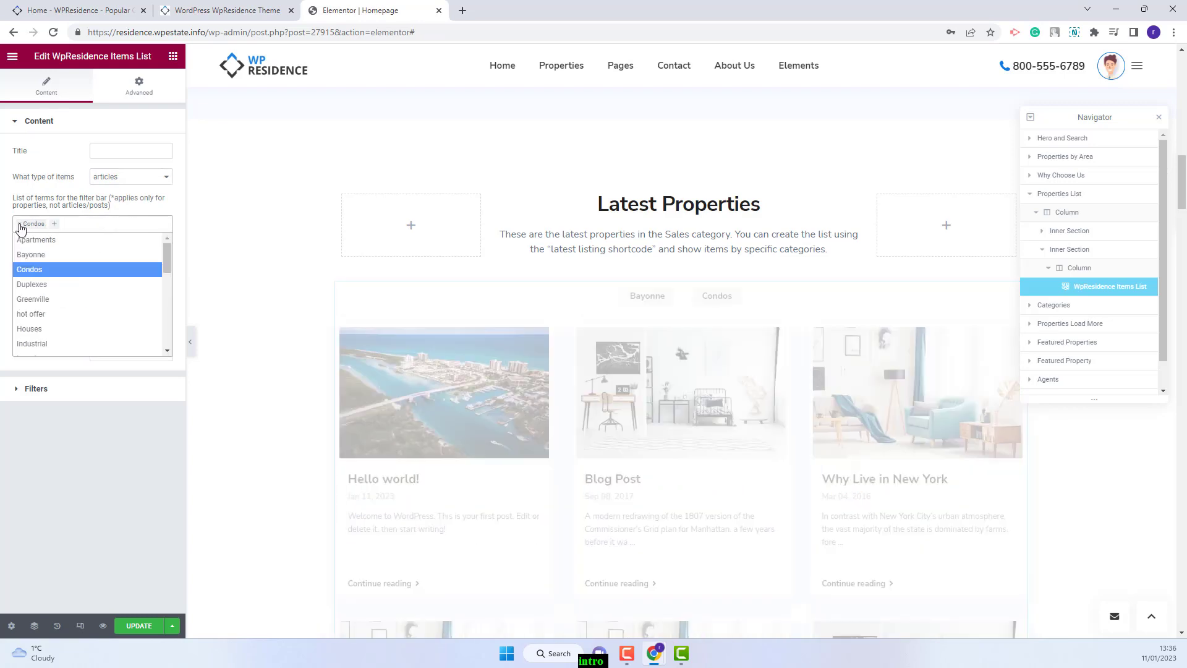
pyautogui.click(19, 224)
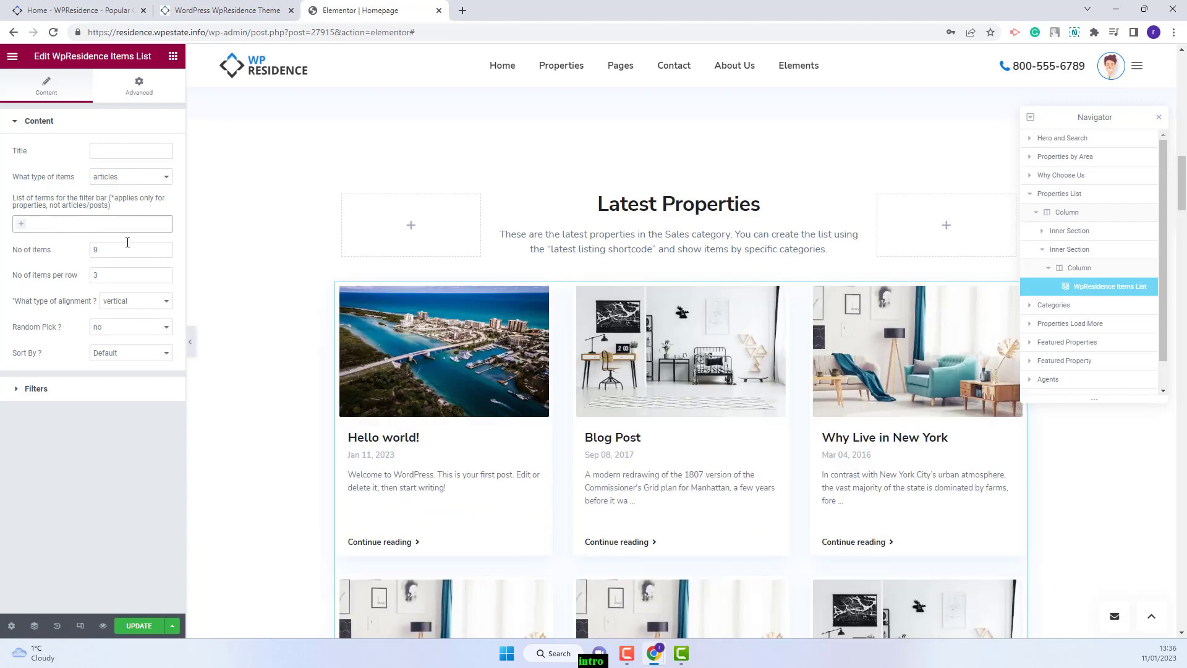
# Set the number of items shown in the articles list to 3.
pyautogui.doubleClick(97, 249)
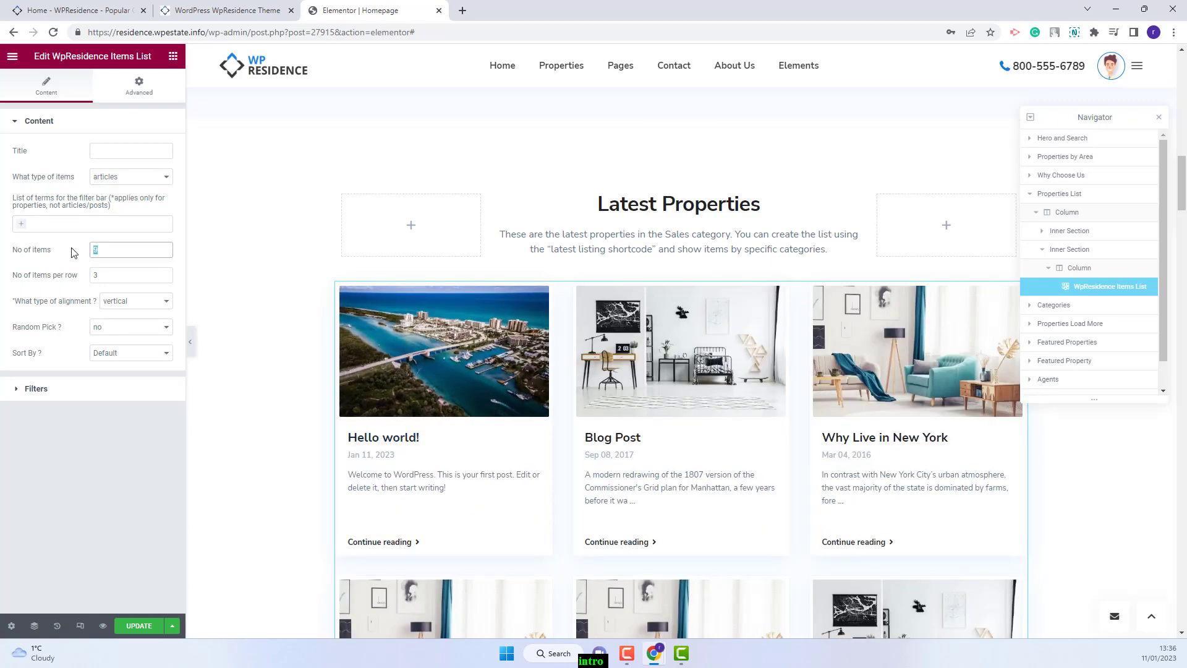
pyautogui.write('3')
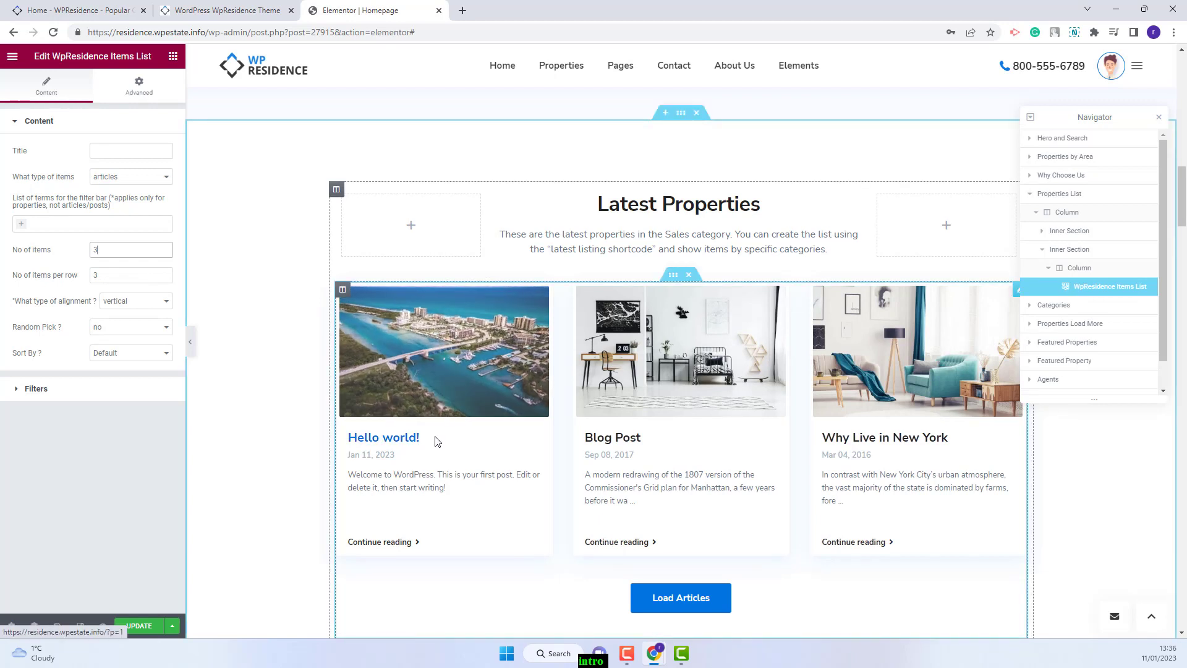
# Check the alignment and Sort By options for the articles list, keeping vertical and Default.
pyautogui.click(127, 301)
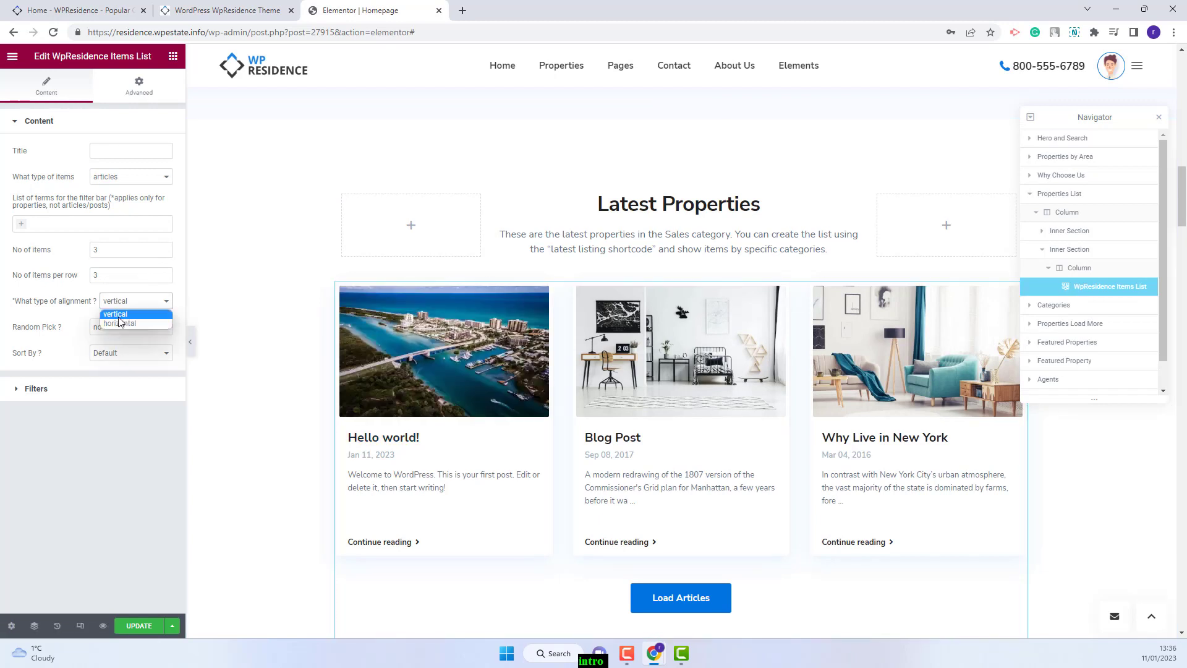
pyautogui.click(138, 354)
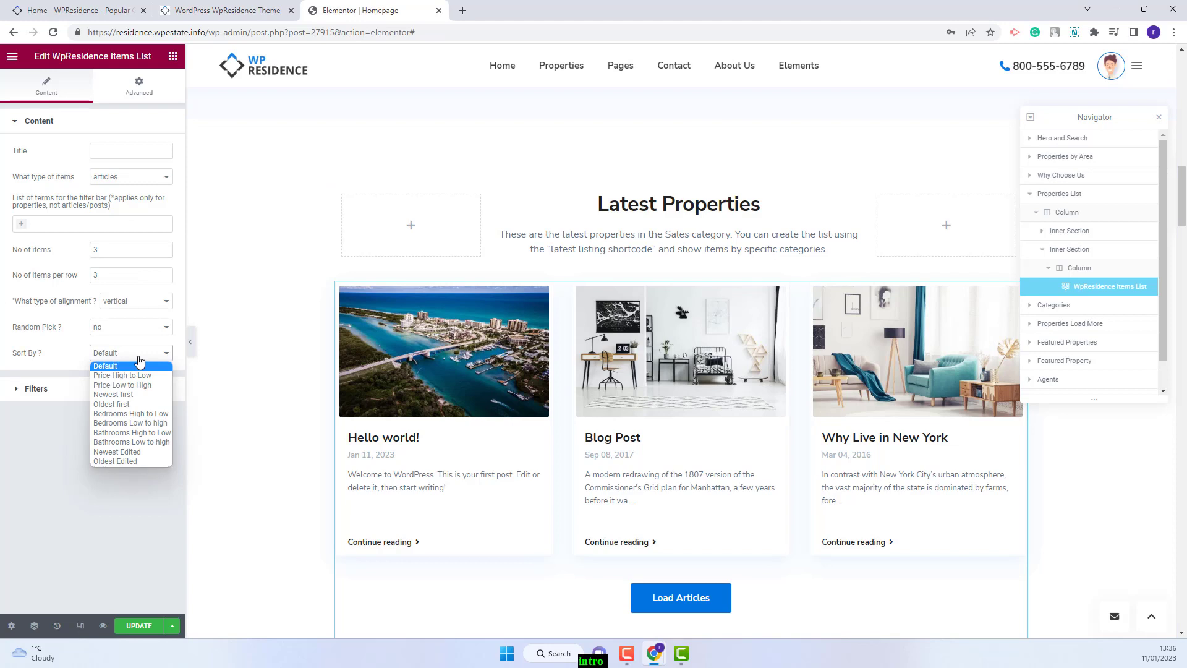
pyautogui.click(73, 498)
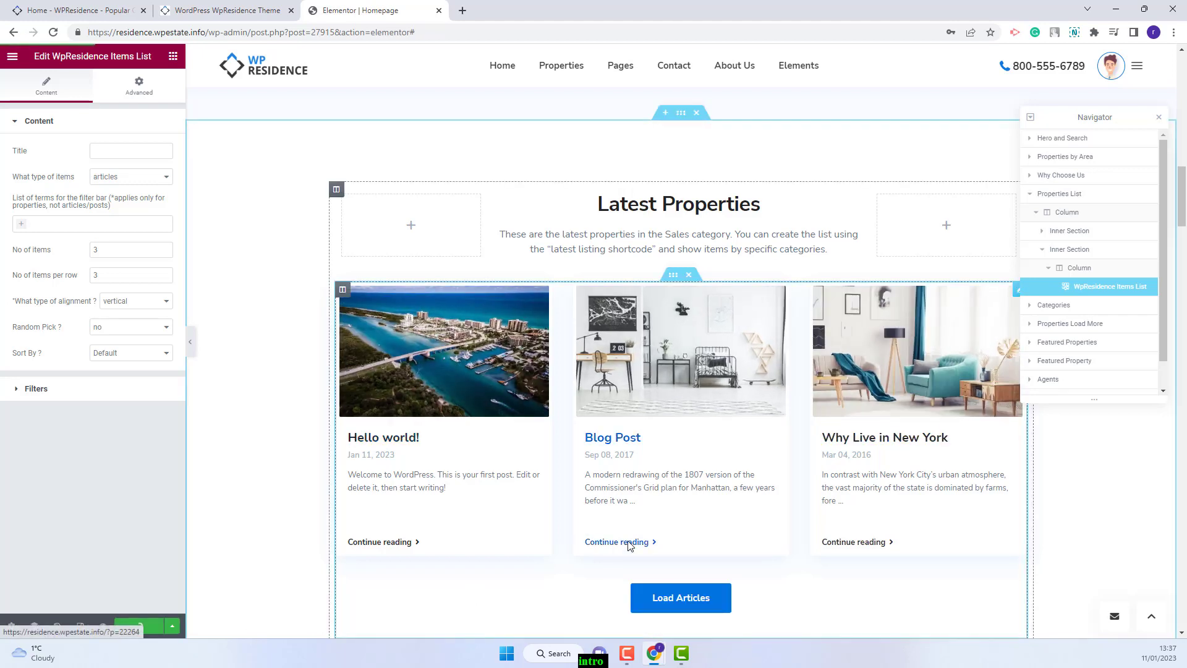
# View the articles list on the published homepage and return to the Elementor editor.
pyautogui.hotkey('ctrl', 'shift', 'Tab')
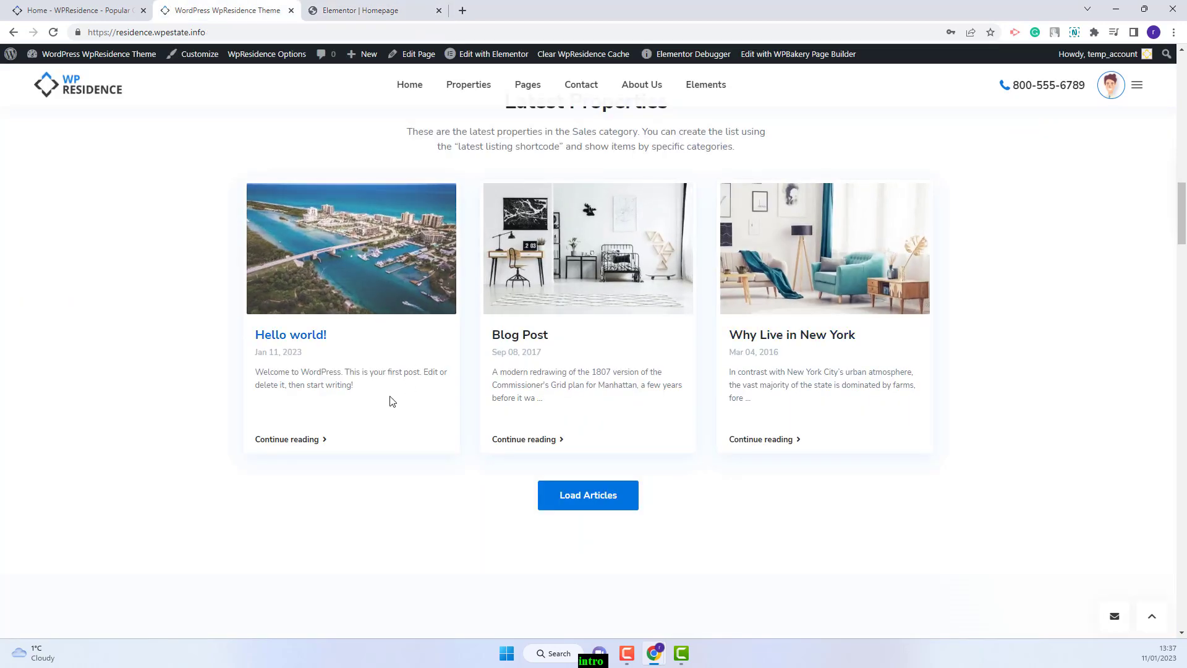
pyautogui.hotkey('ctrl', 'Tab')
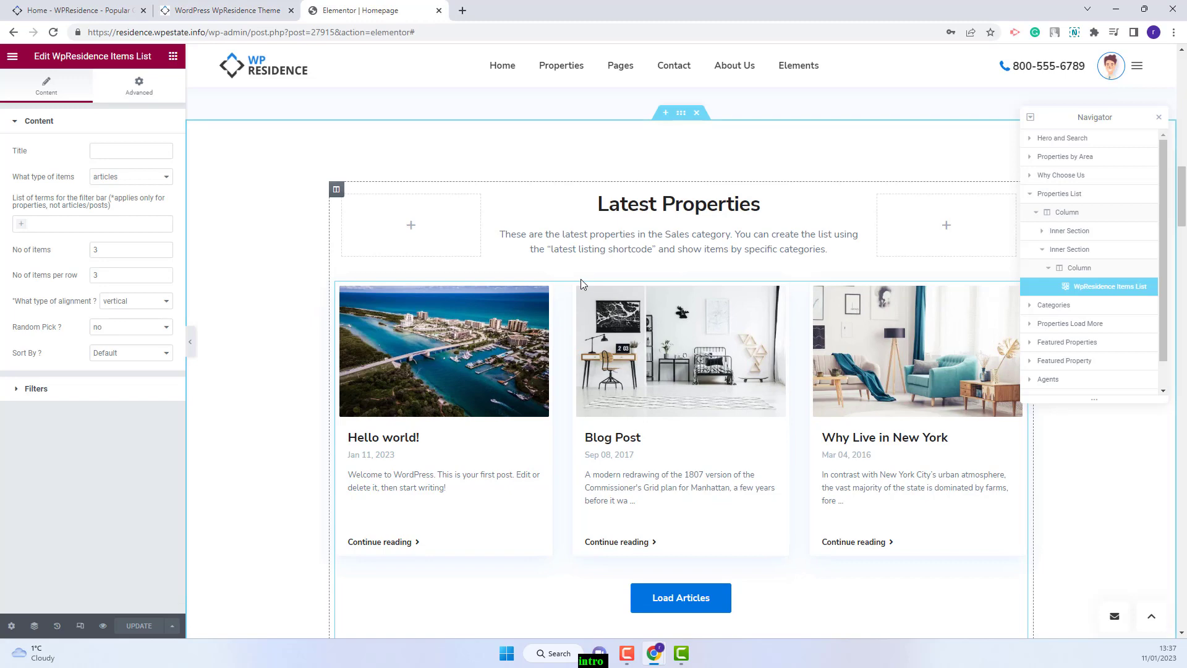
# Set the list's item type to agents and update the homepage.
pyautogui.click(126, 177)
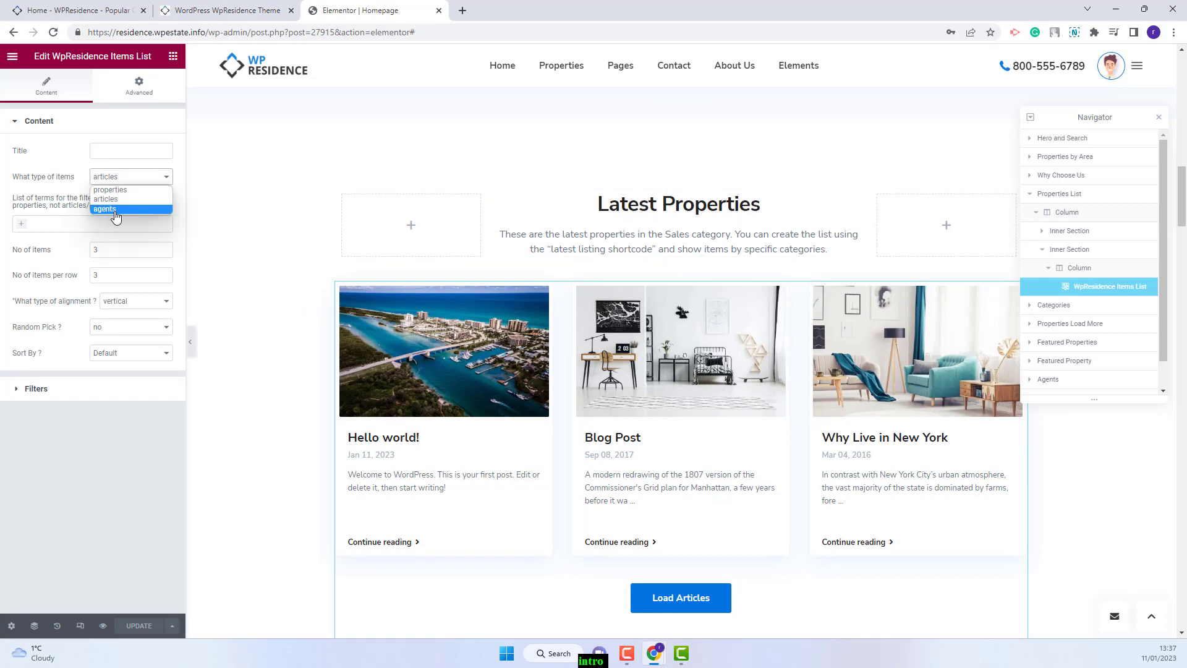
pyautogui.click(116, 211)
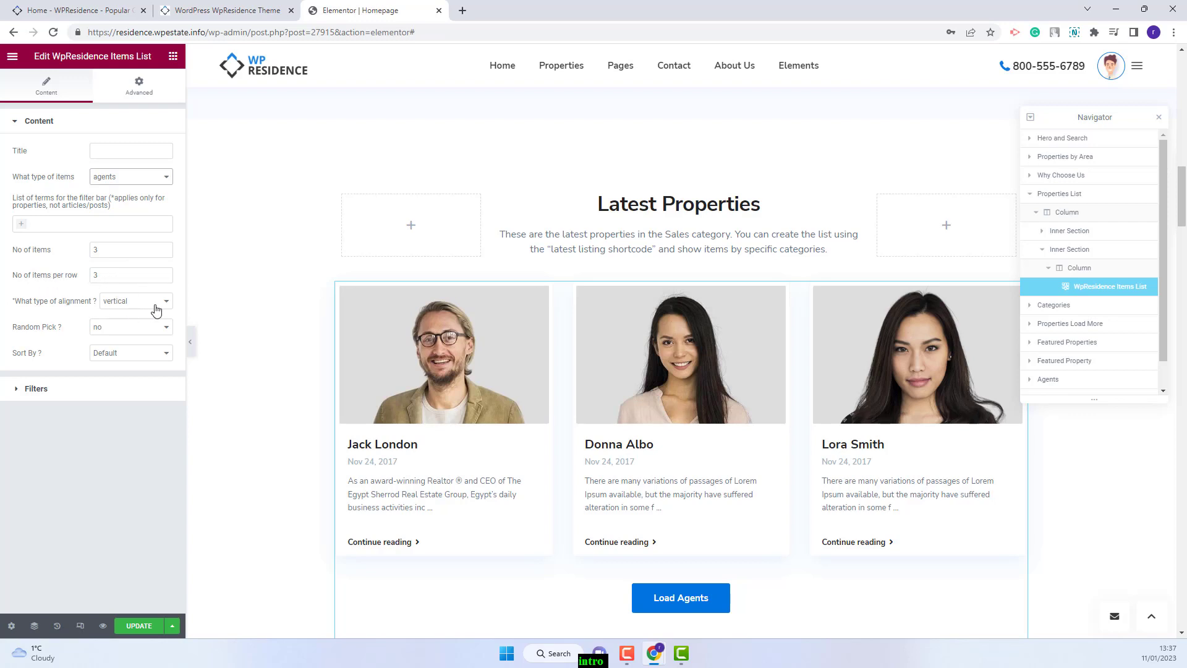
pyautogui.click(147, 625)
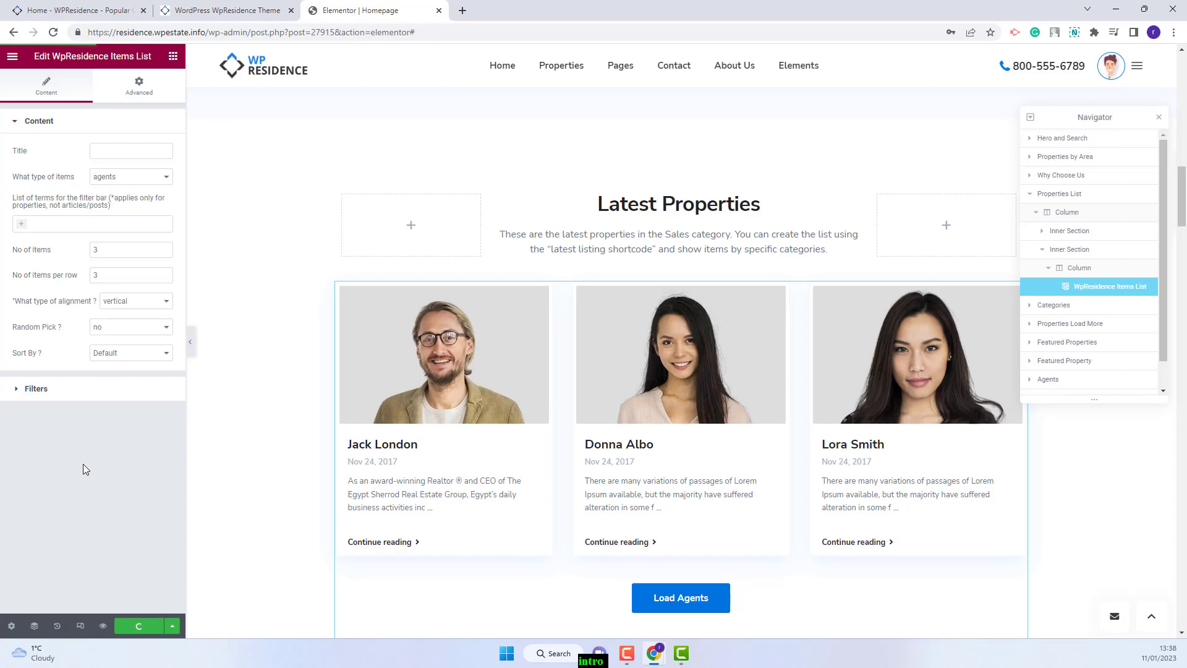
# View the agents list on the published homepage and switch back to the editor.
pyautogui.hotkey('ctrl', 'shift', 'Tab')
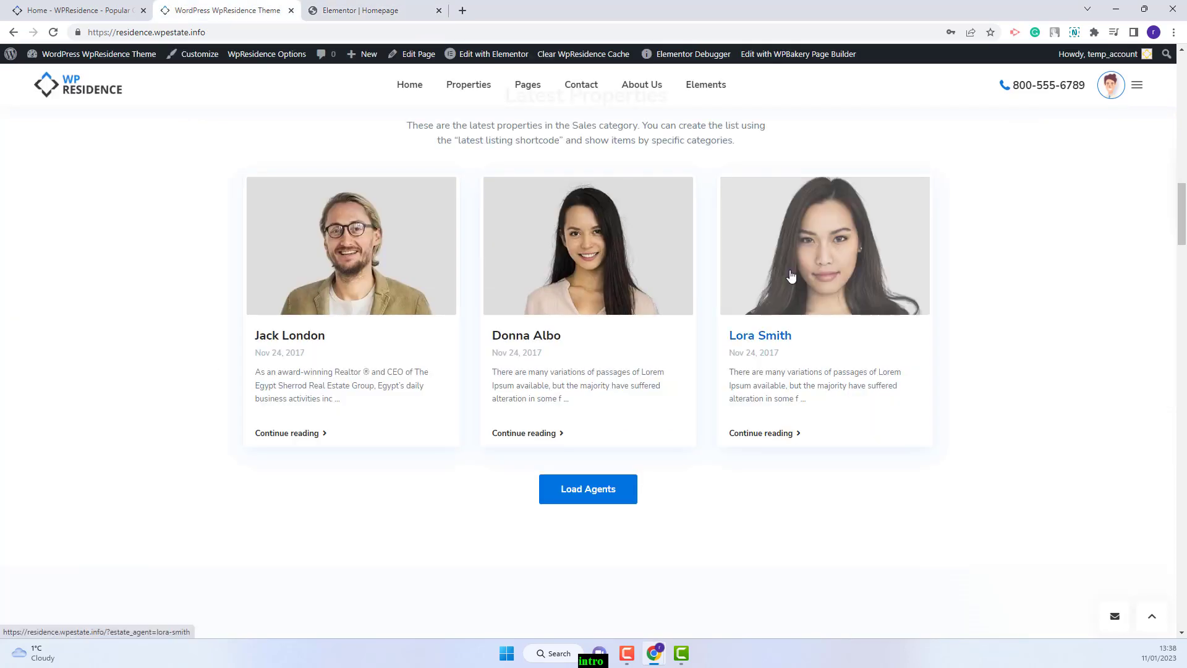
pyautogui.hotkey('ctrl', 'Tab')
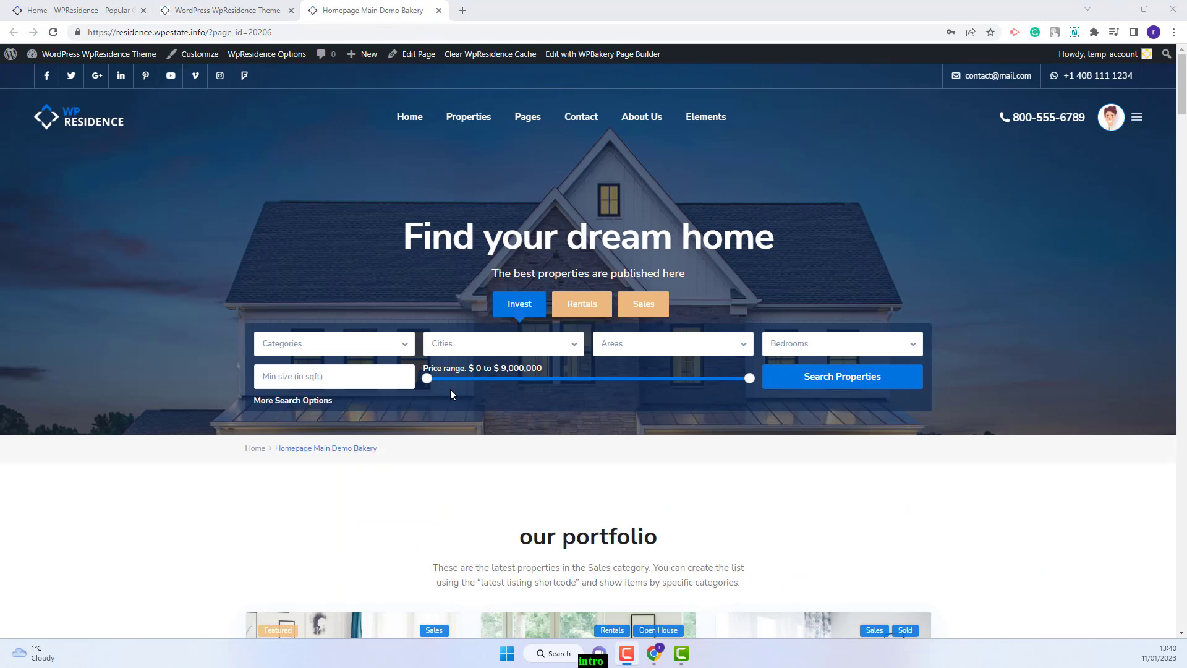
# Open the Homepage Main Demo Bakery page for editing in the WPBakery Page Builder.
pyautogui.scroll(-5, 795, 298)
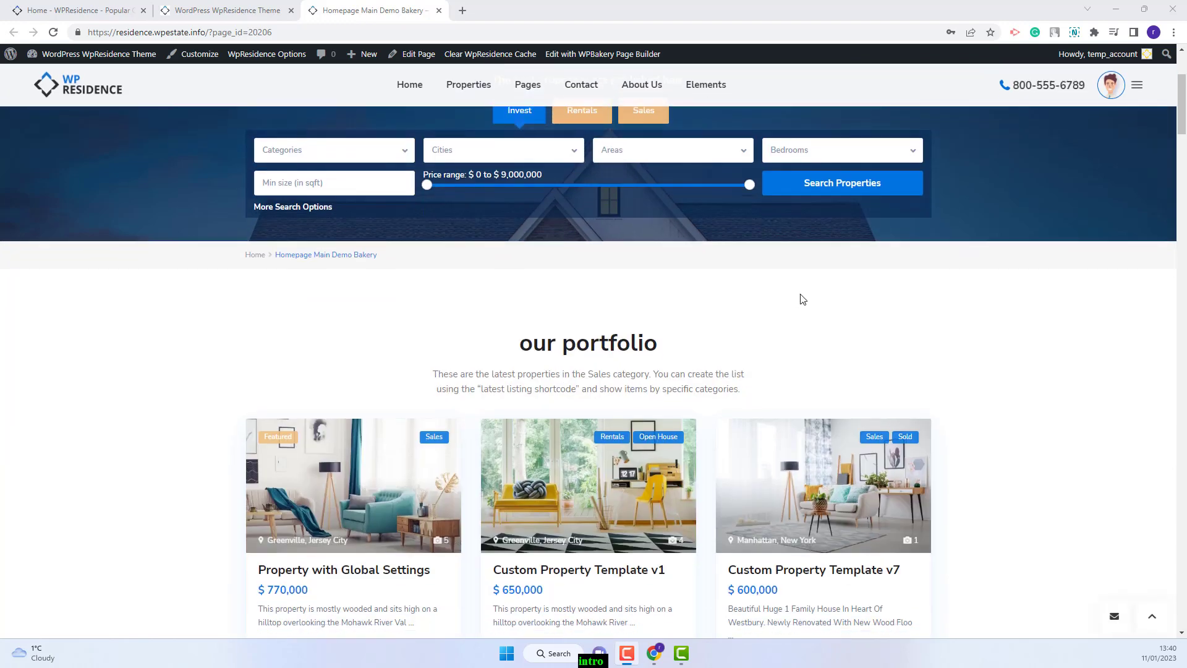
pyautogui.scroll(-2, 802, 301)
pyautogui.scroll(7, 807, 302)
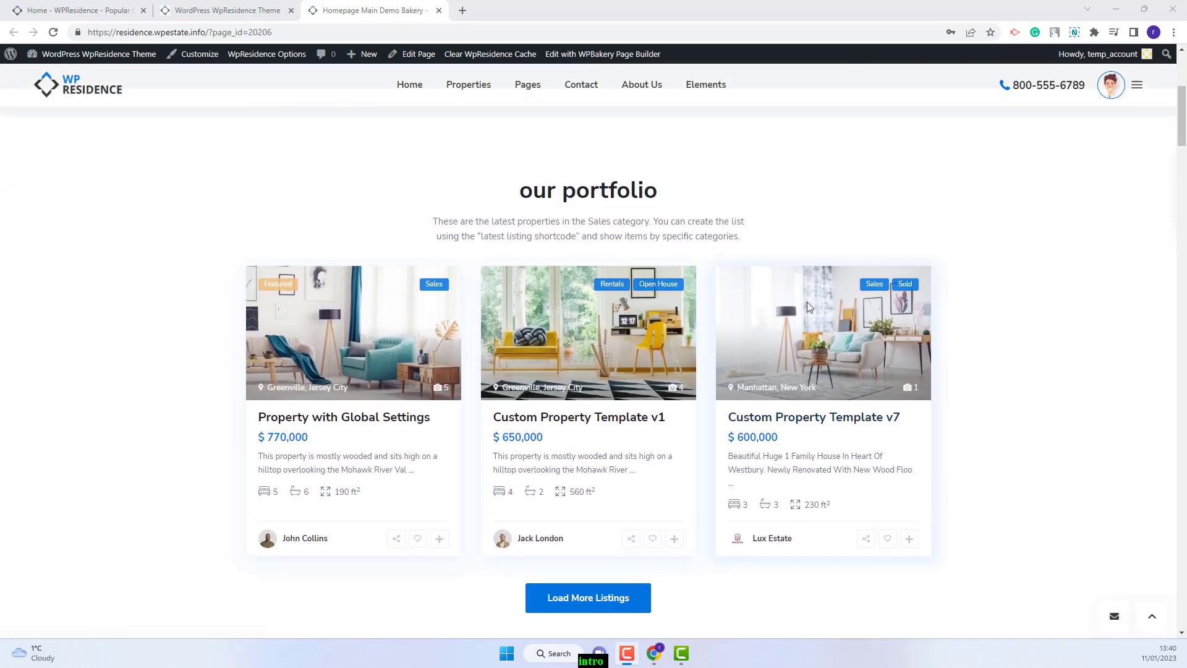
pyautogui.click(410, 54)
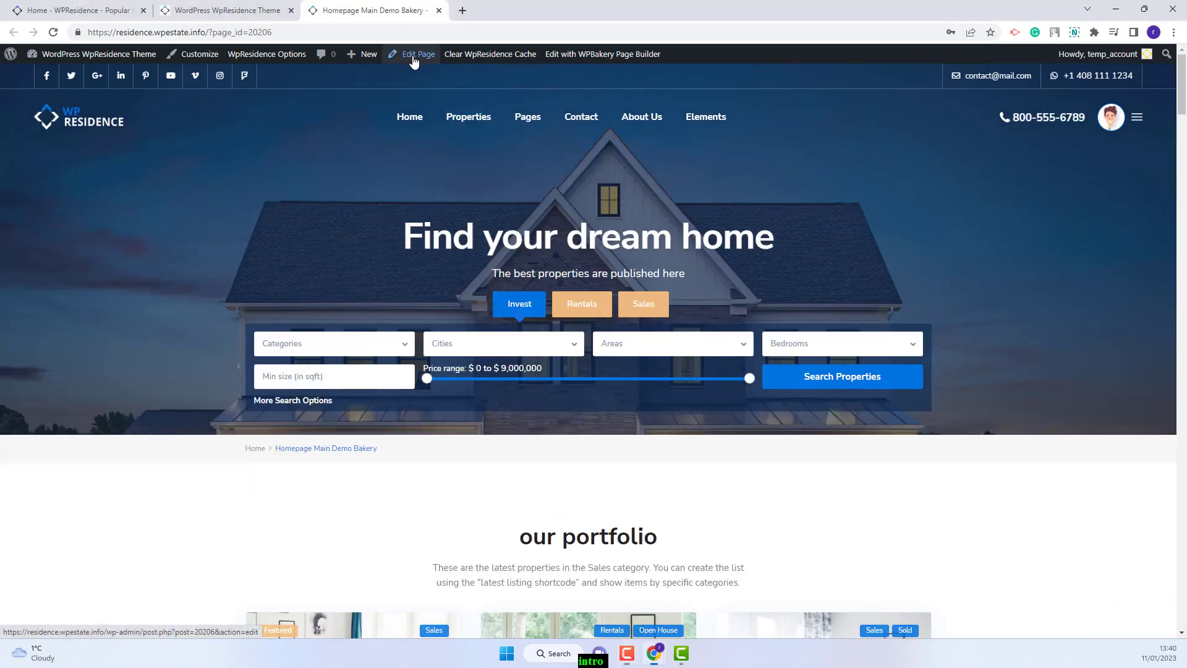
pyautogui.moveTo(508, 129)
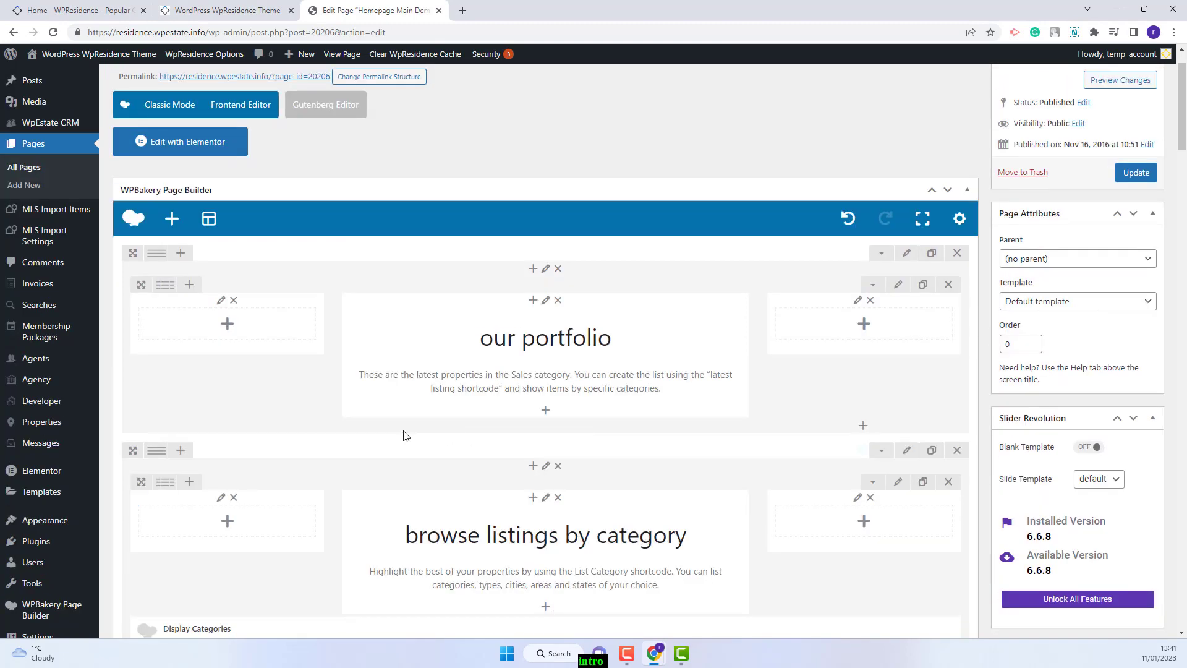
# Add a Recent Items element below the "our portfolio" text block and keep properties as its item type.
pyautogui.click(863, 426)
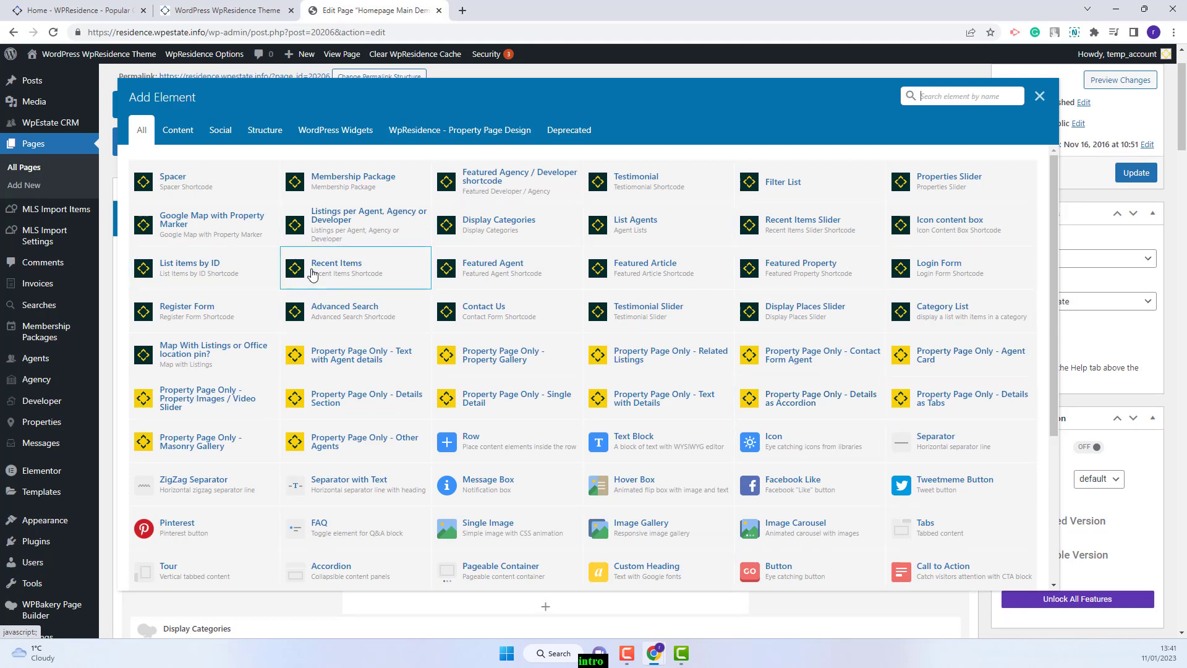
pyautogui.click(355, 269)
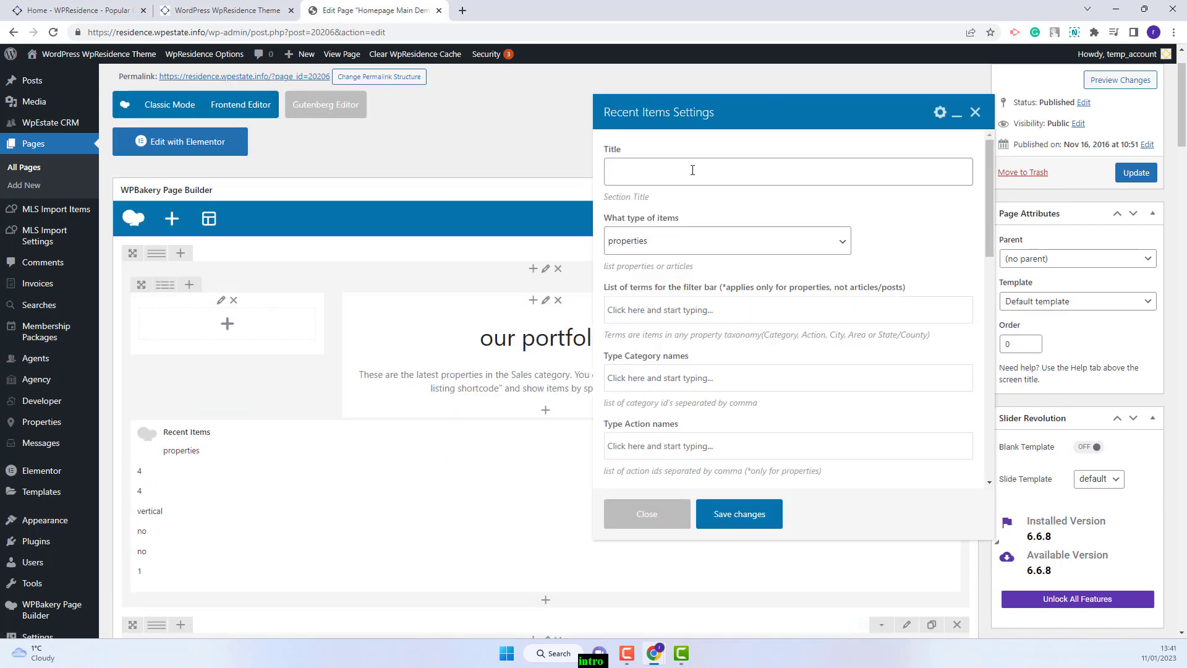
pyautogui.click(842, 247)
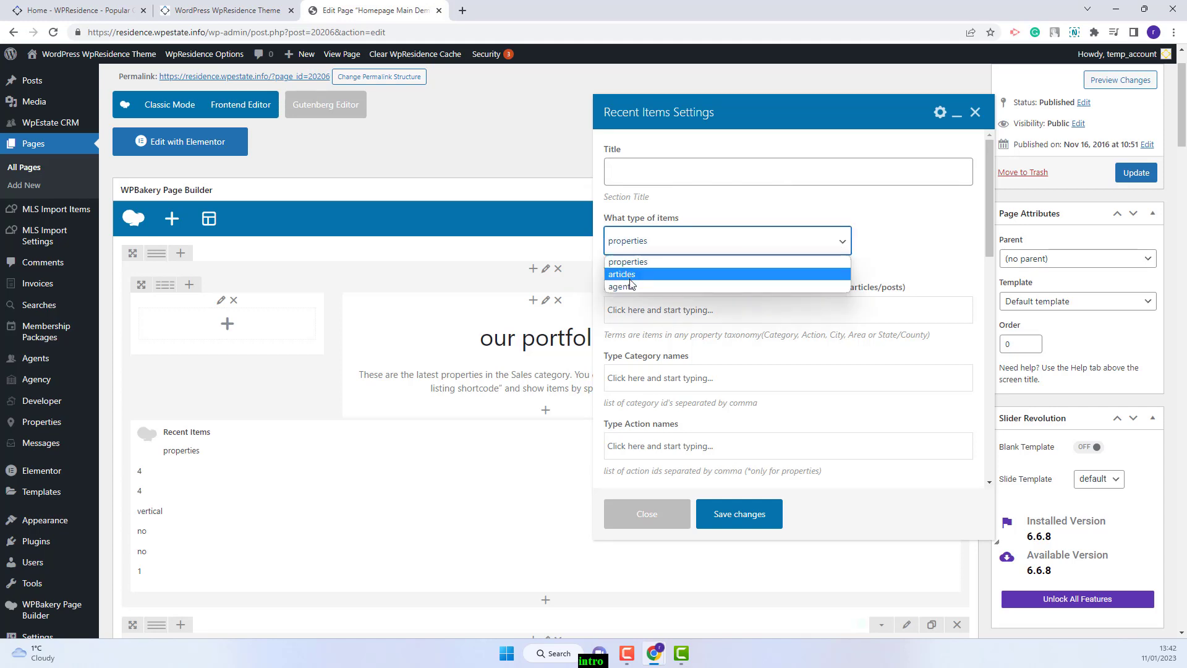
pyautogui.click(949, 262)
# Add Apartments, Condos and New York as the Recent Items filter bar terms.
pyautogui.scroll(-1, 938, 282)
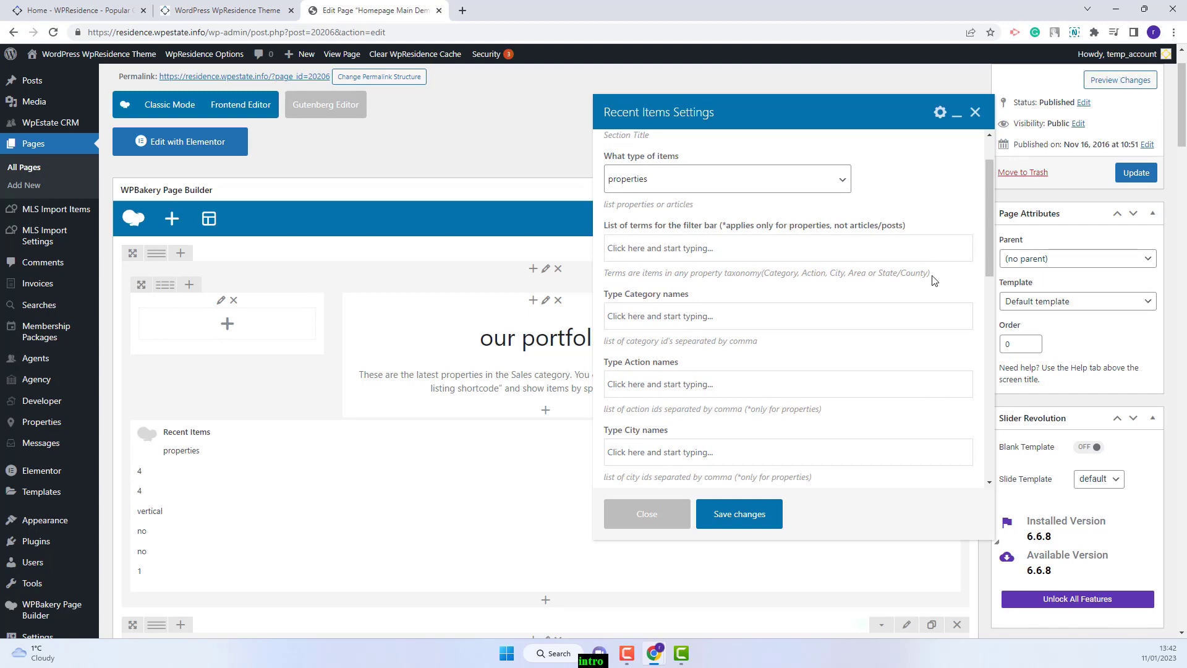
pyautogui.scroll(-4, 927, 282)
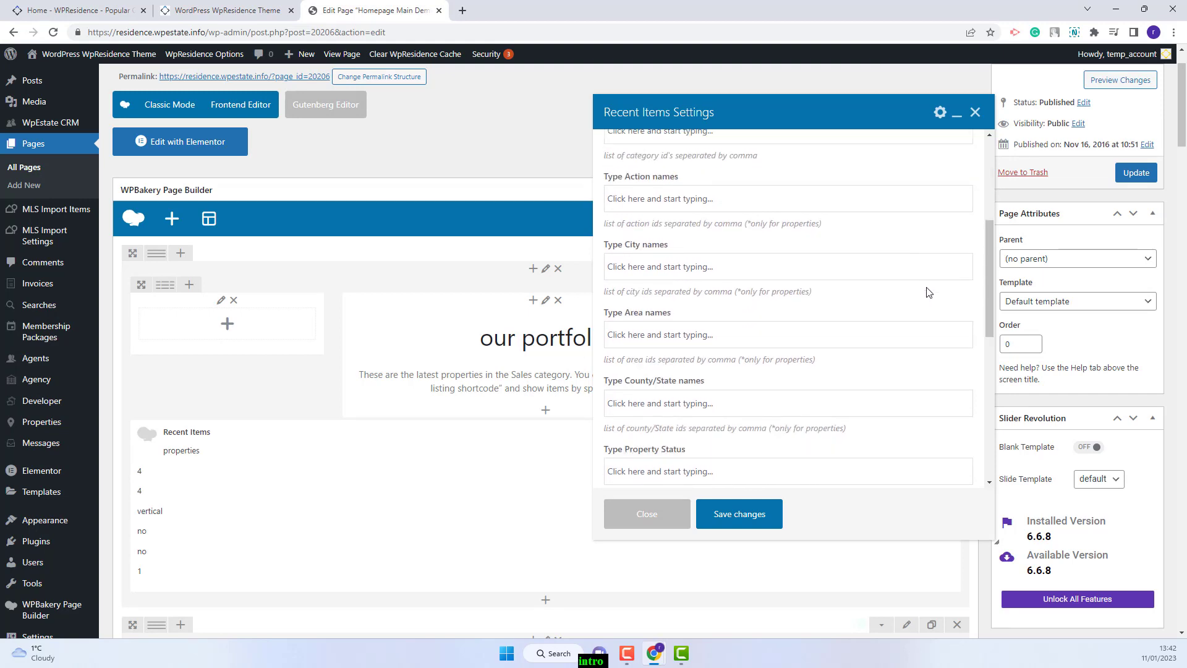
pyautogui.scroll(5, 925, 292)
pyautogui.click(659, 309)
pyautogui.write('ca')
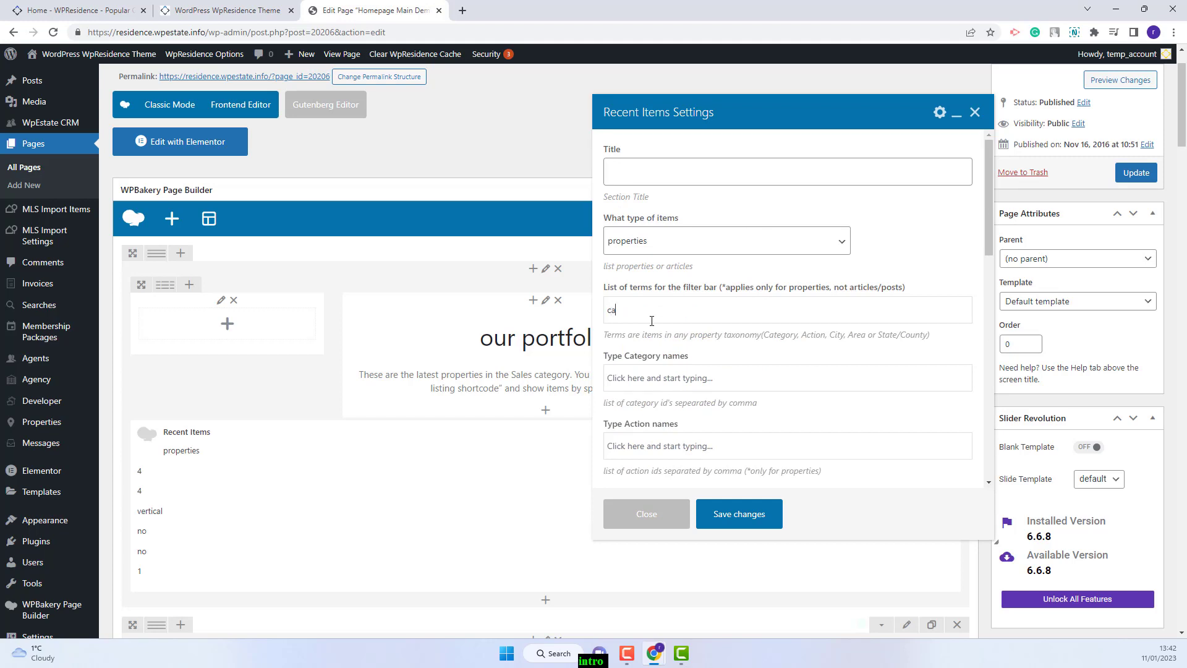
pyautogui.press('BackSpace')
pyautogui.press('BackSpace')
pyautogui.write('ap')
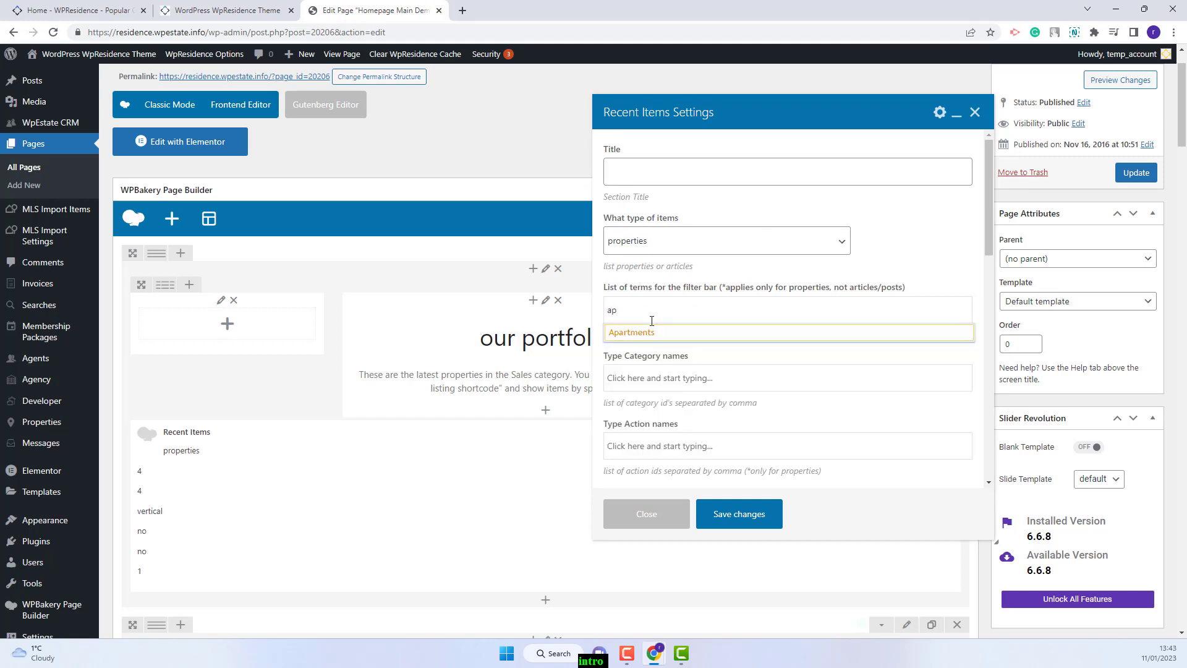
pyautogui.click(623, 334)
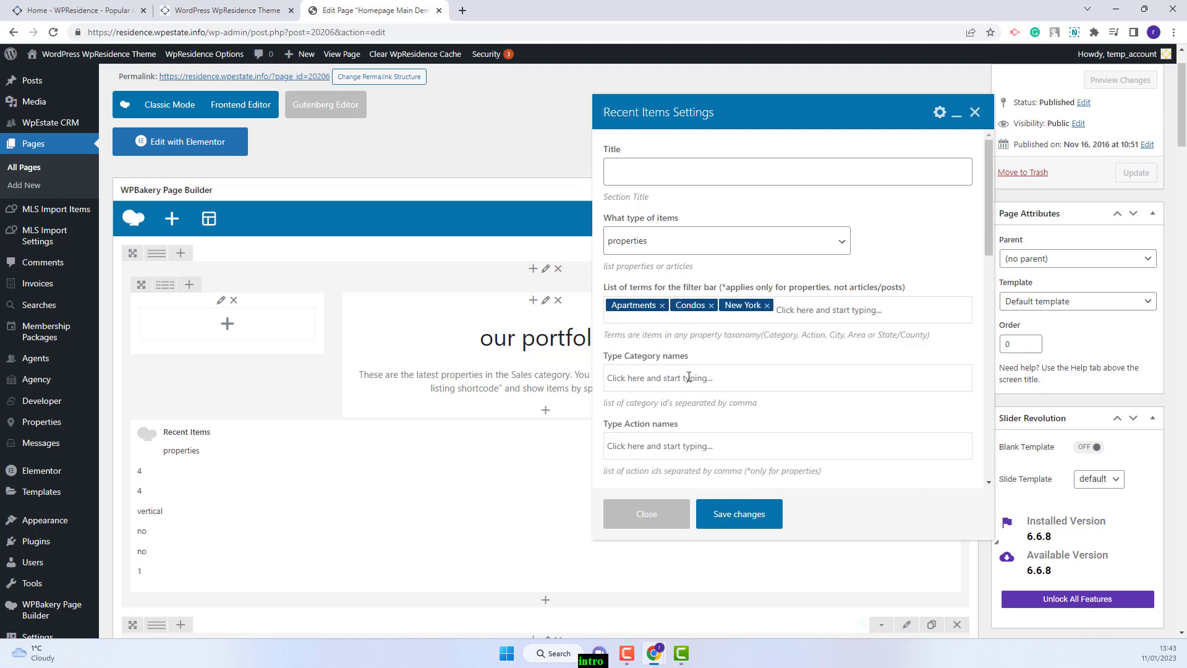
# Set both the number of items and the number of items per row to 3, and save the Recent Items settings.
pyautogui.scroll(-2, 651, 432)
pyautogui.scroll(-5, 651, 432)
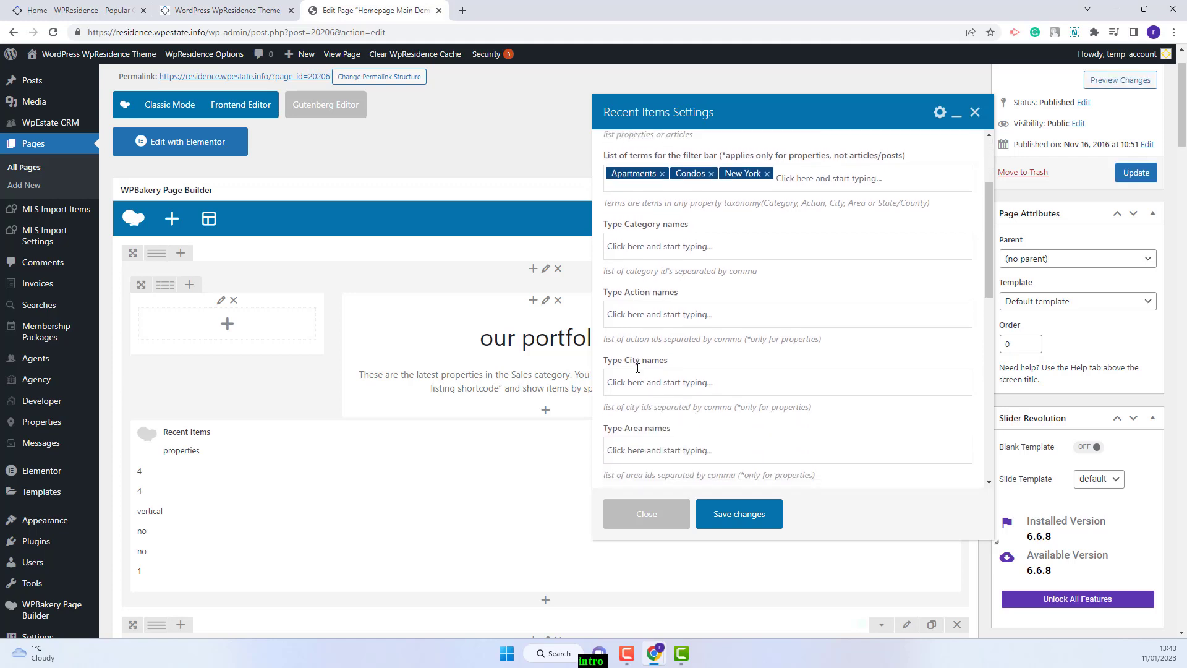
pyautogui.click(766, 364)
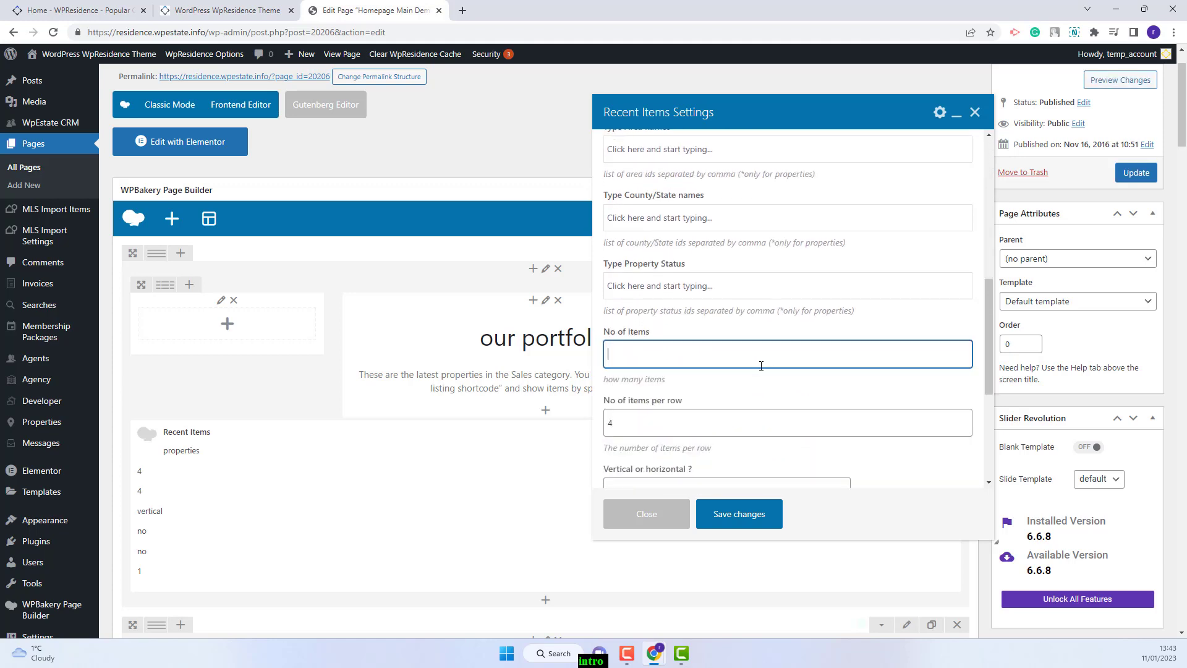
pyautogui.write('3')
pyautogui.press('Tab')
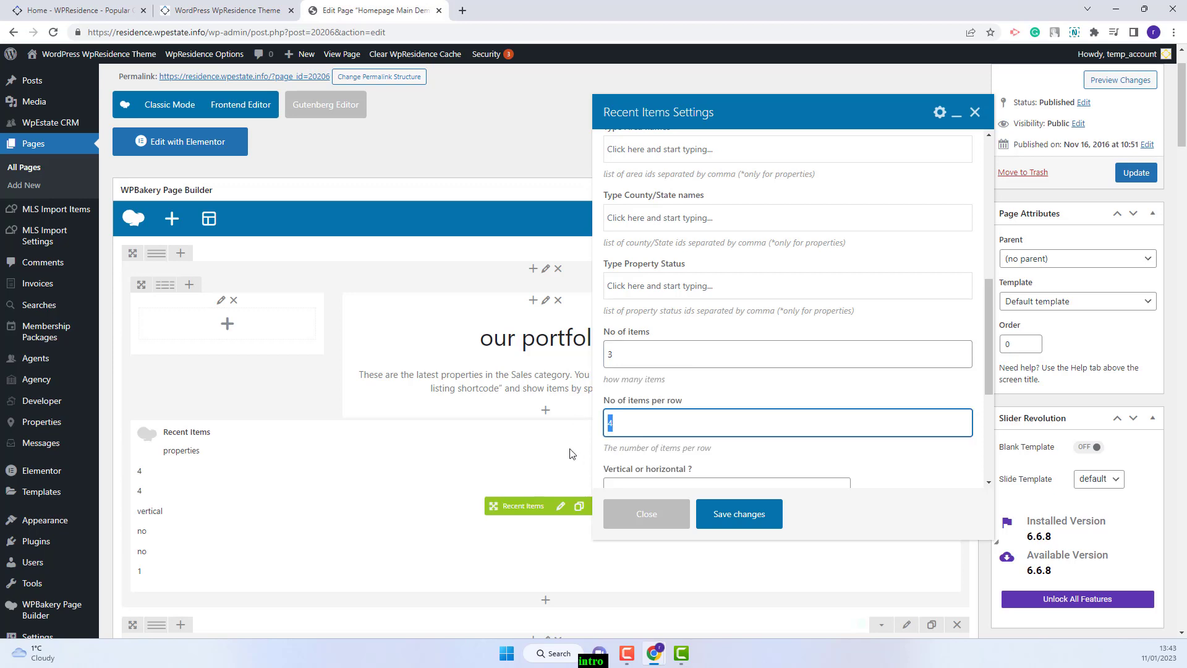
pyautogui.write('3')
pyautogui.scroll(-2, 861, 338)
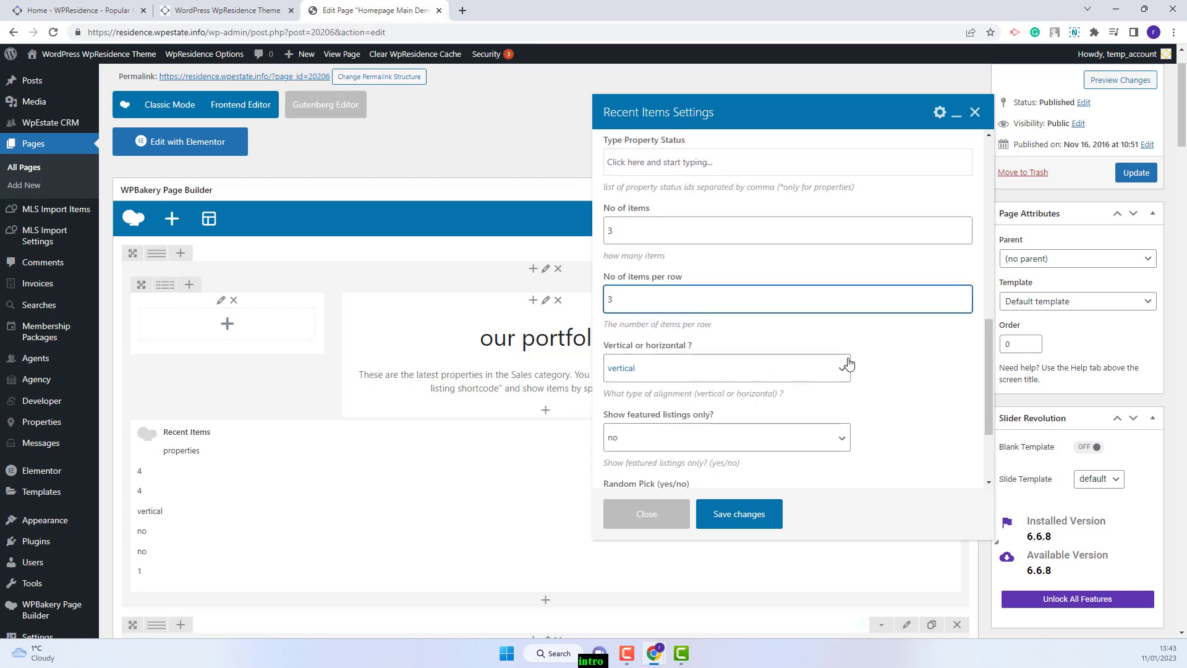
pyautogui.scroll(-1, 841, 371)
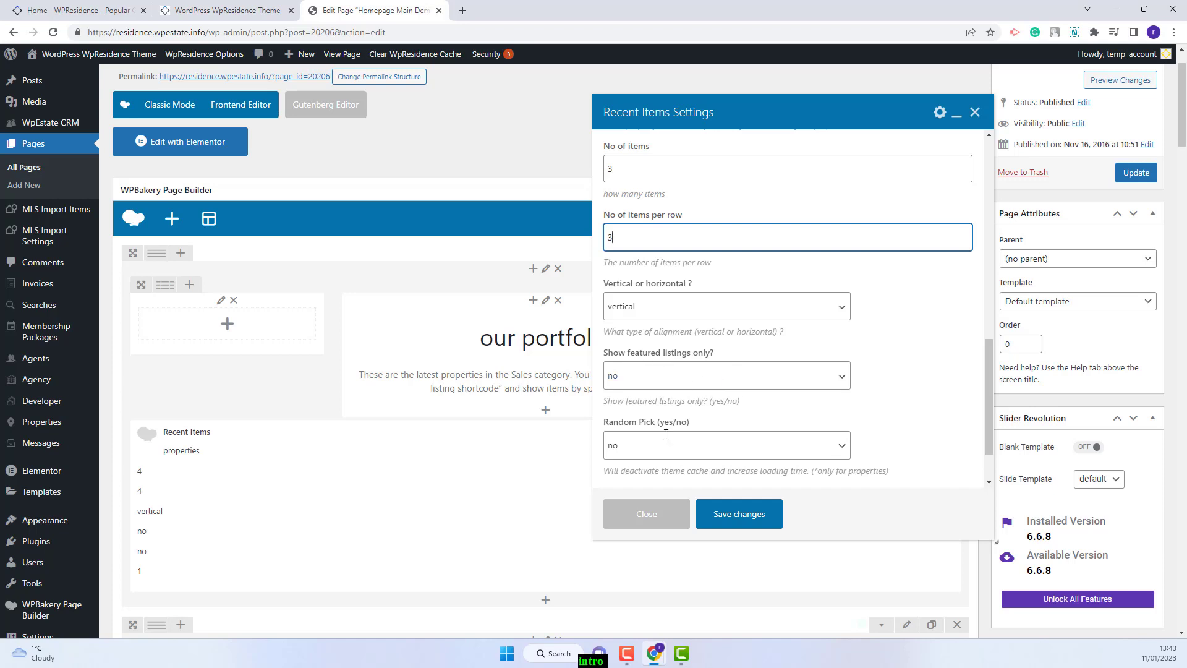
pyautogui.scroll(-1, 661, 379)
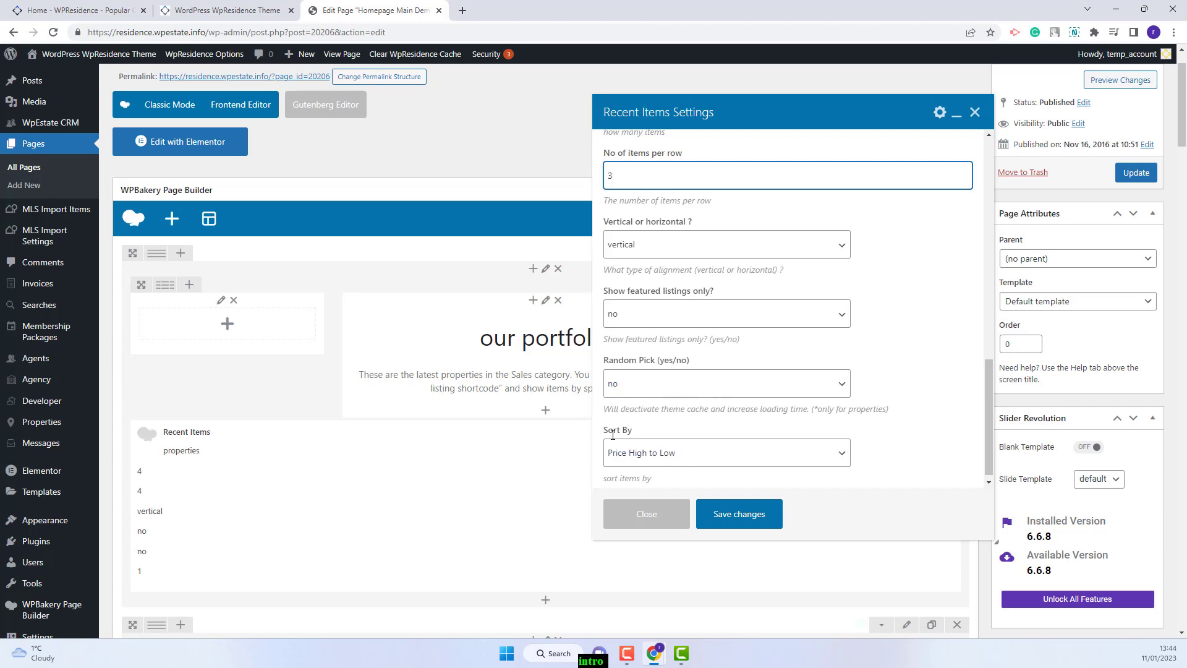
pyautogui.click(738, 522)
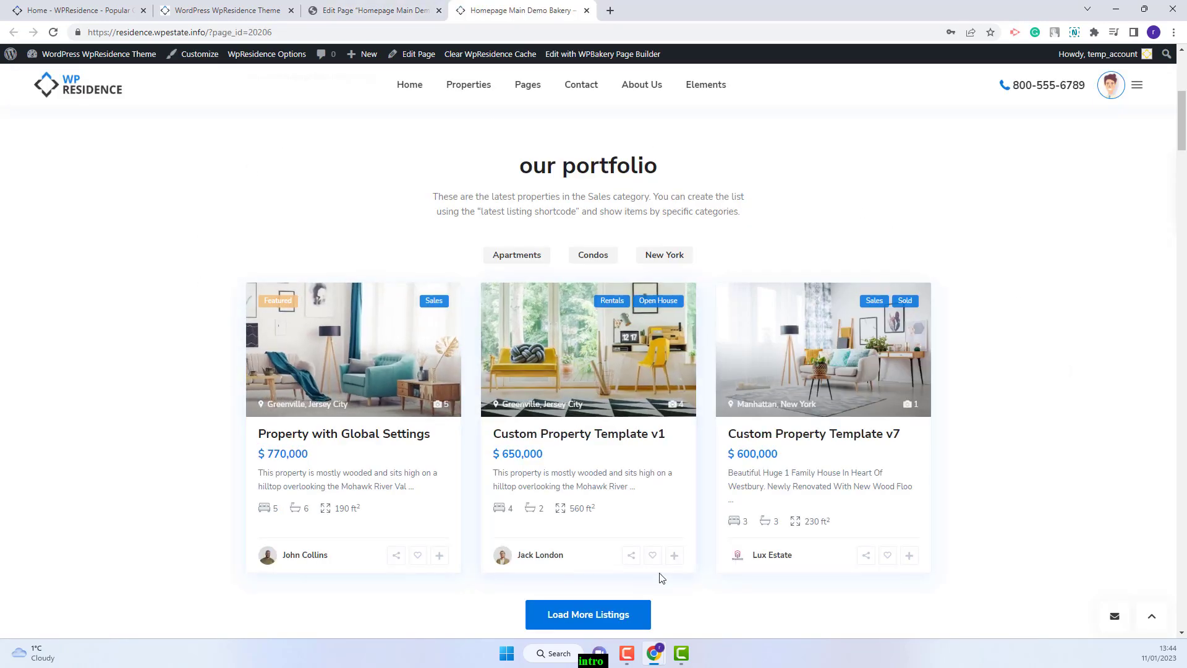
# Return to the page editor, reopen the Recent Items element's settings and open its item type choices.
pyautogui.click(401, 16)
pyautogui.scroll(-2, 580, 362)
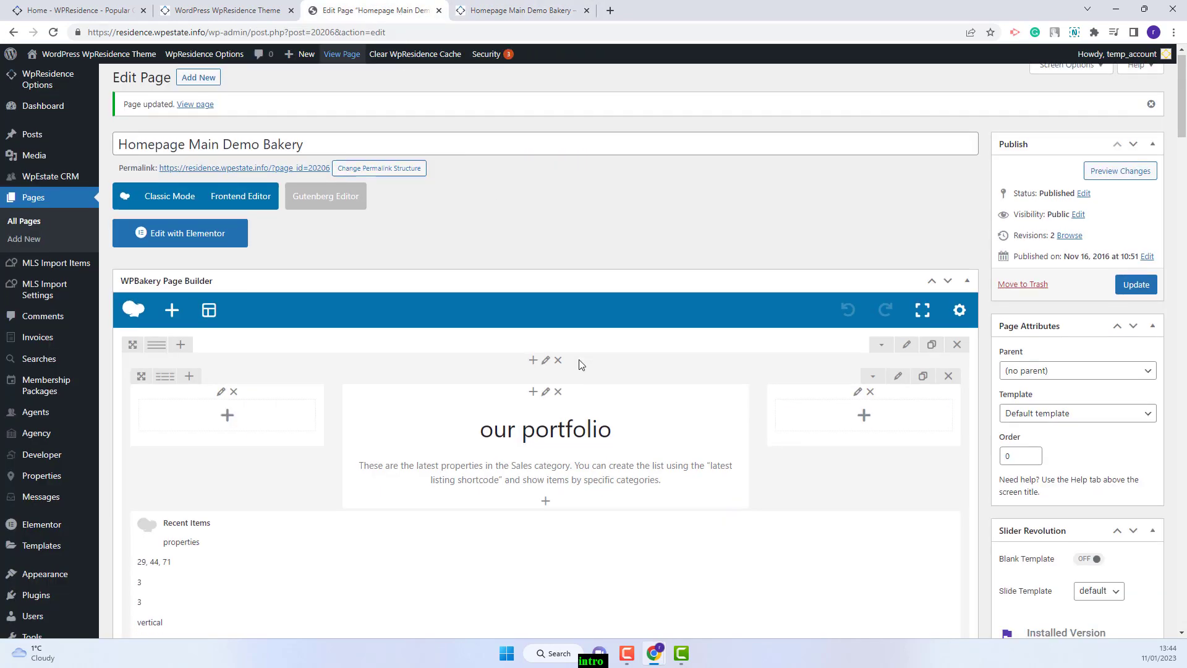
pyautogui.click(562, 491)
pyautogui.click(637, 241)
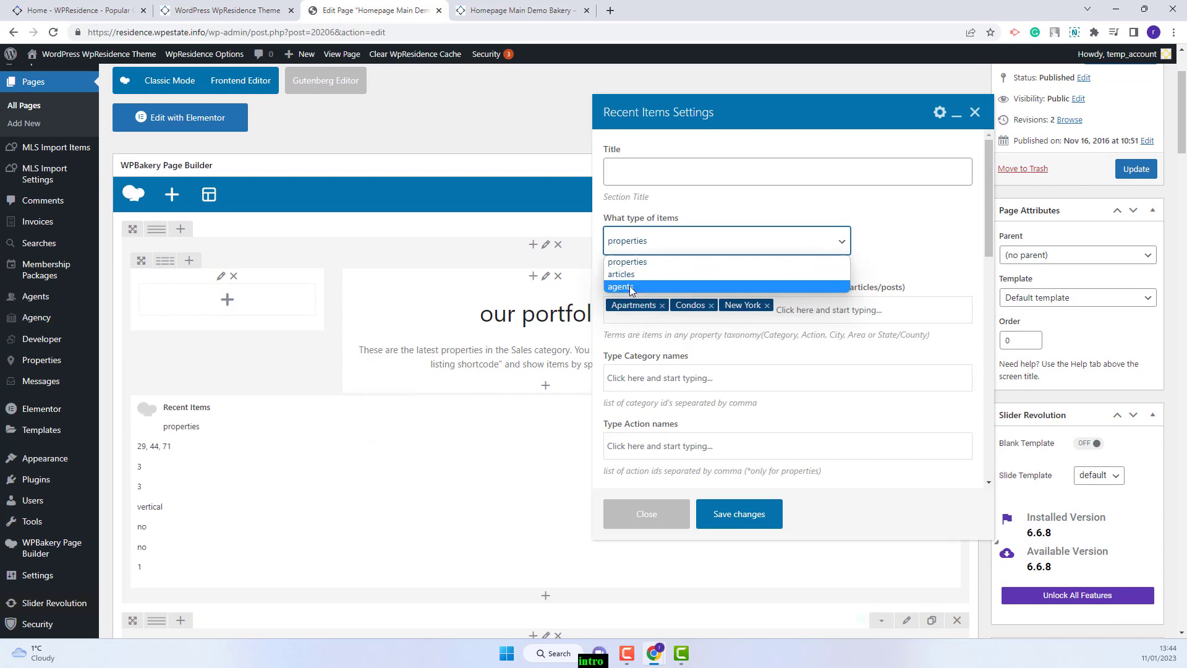